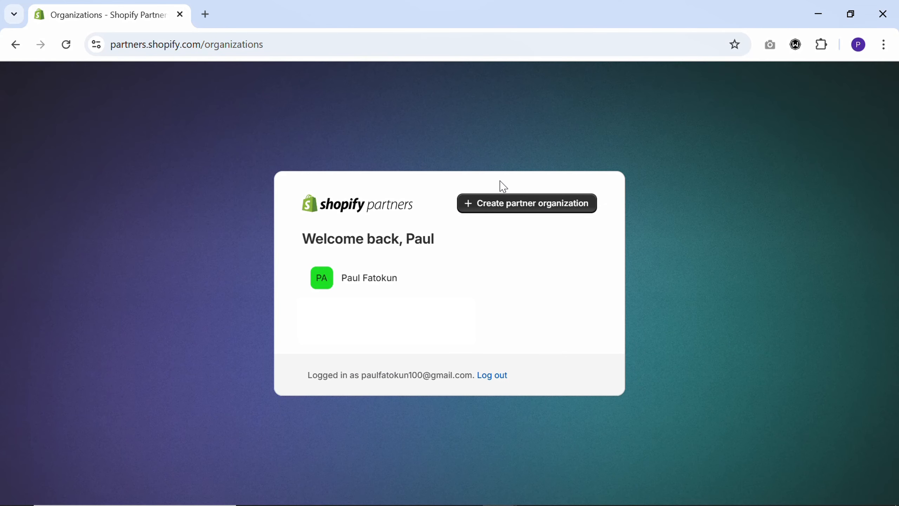
- Enter the existing partner organization and start a new development store from its stores page
left_click(374, 283)
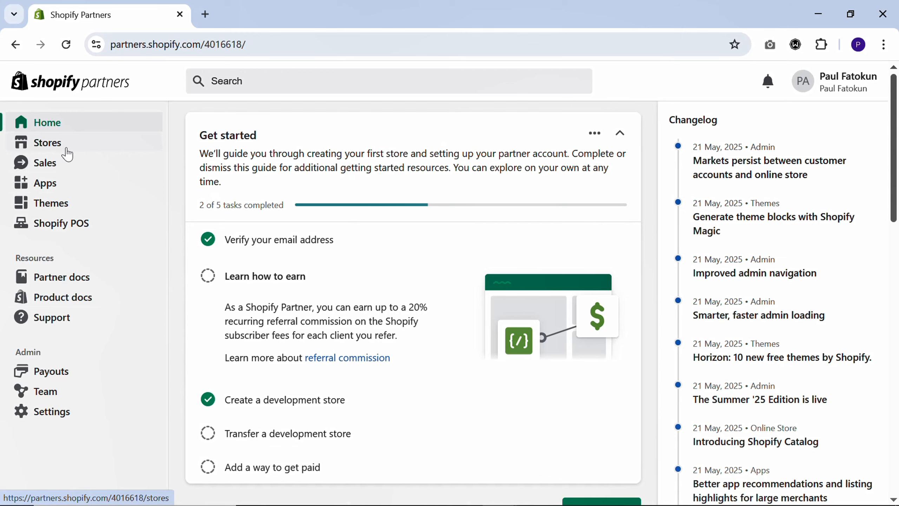
left_click(67, 154)
left_click(822, 134)
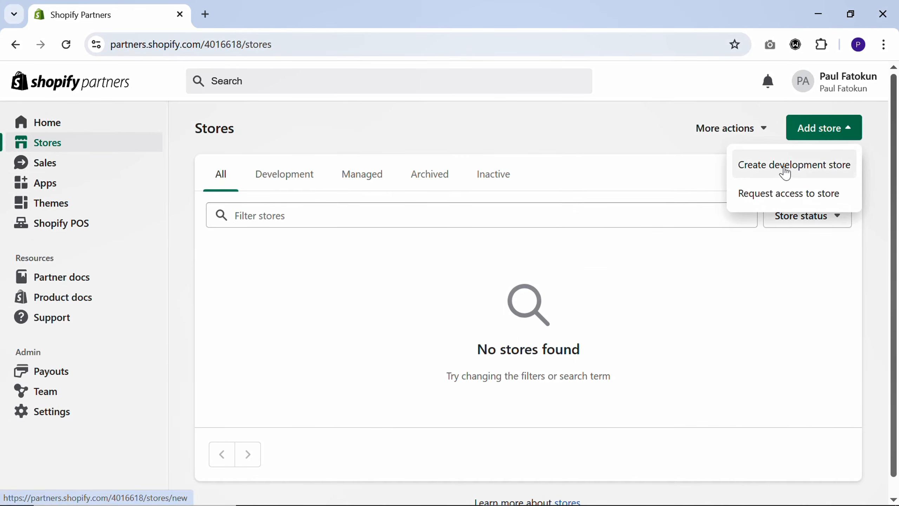
left_click(786, 170)
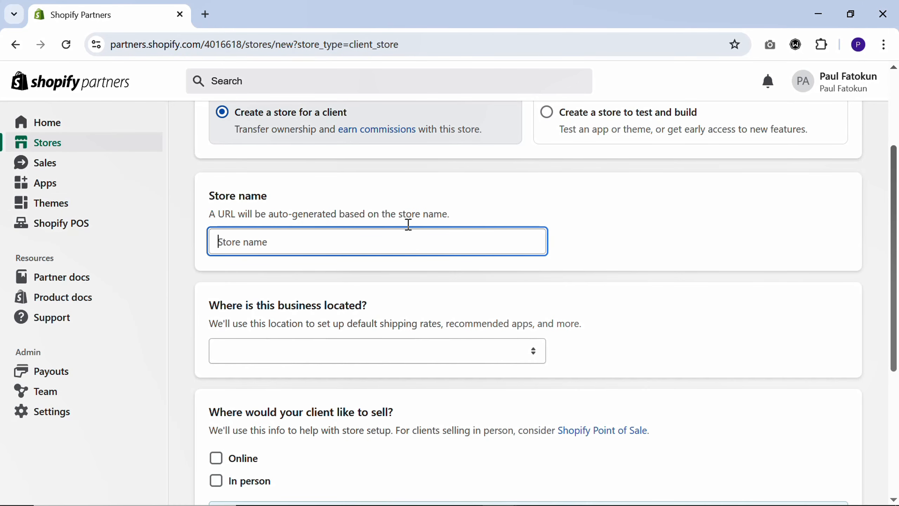
- Name the new client store "DIY Enterprise Tutor"
type("DIY Enter")
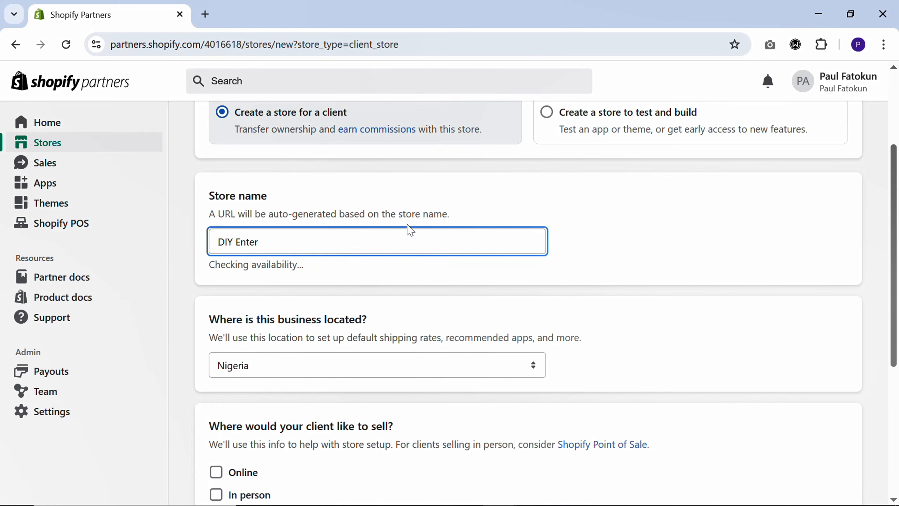
type("prise Store")
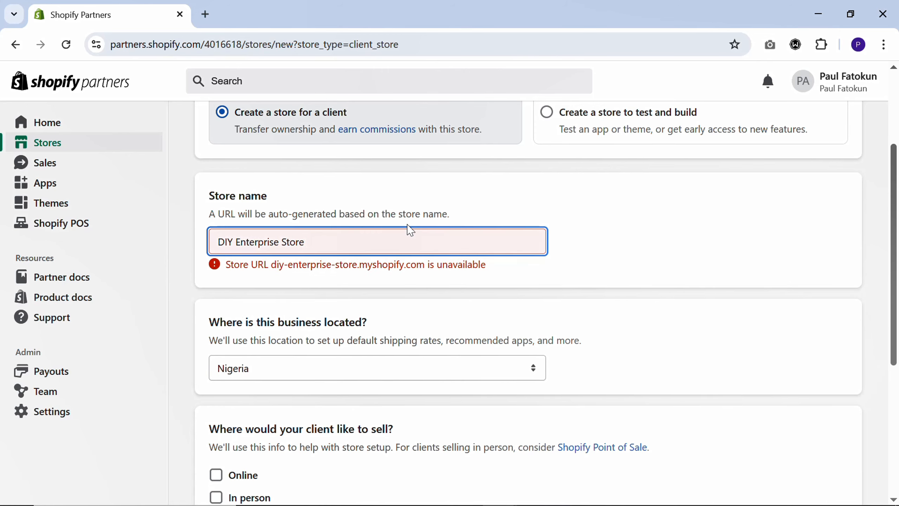
key("BackSpace")
key("BackSpace")
key("BackSpace")
key("BackSpace")
key("BackSpace")
type("Tot")
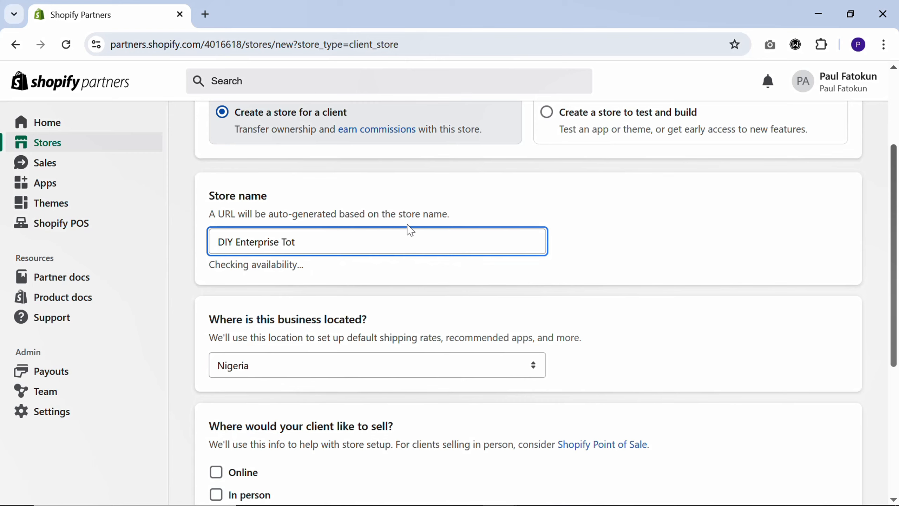
key("BackSpace")
key("BackSpace")
type("utor")
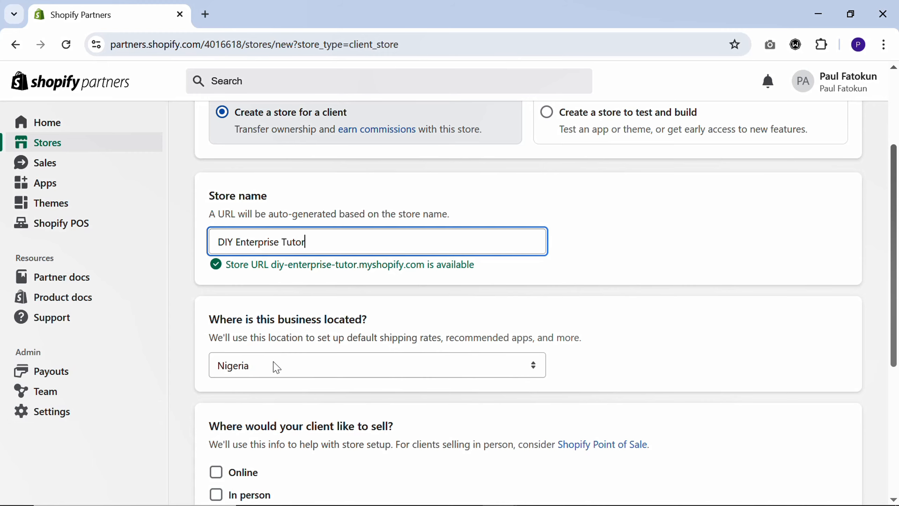
- Set the business location of the new store to United States
left_click(276, 367)
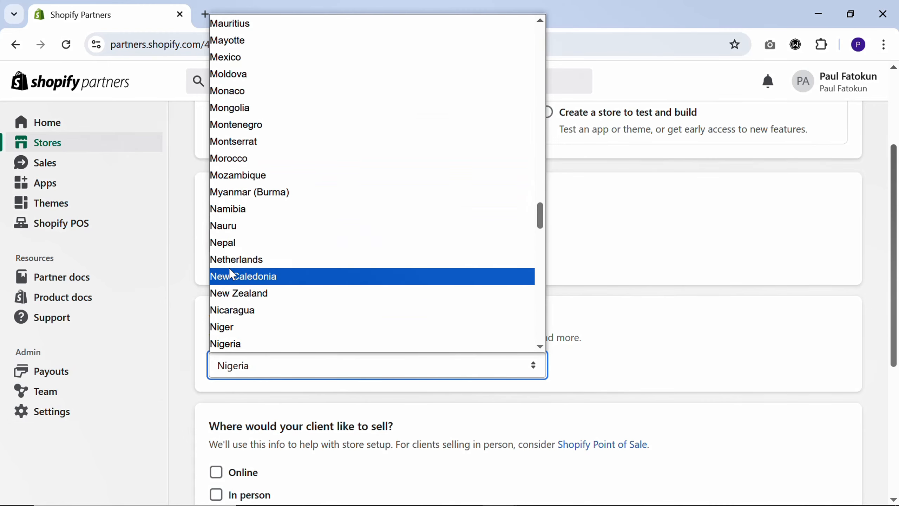
scroll(231, 272, "down", 20)
scroll(231, 277, "down", 5)
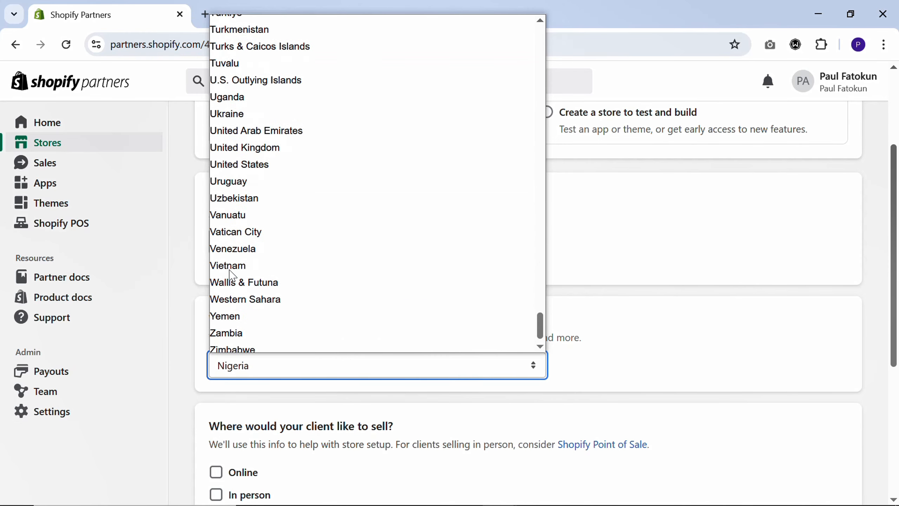
left_click(245, 158)
- Choose Online and In person selling, answer No to selling on another platform, and create the development store
scroll(255, 213, "down", 5)
scroll(267, 242, "down", 1)
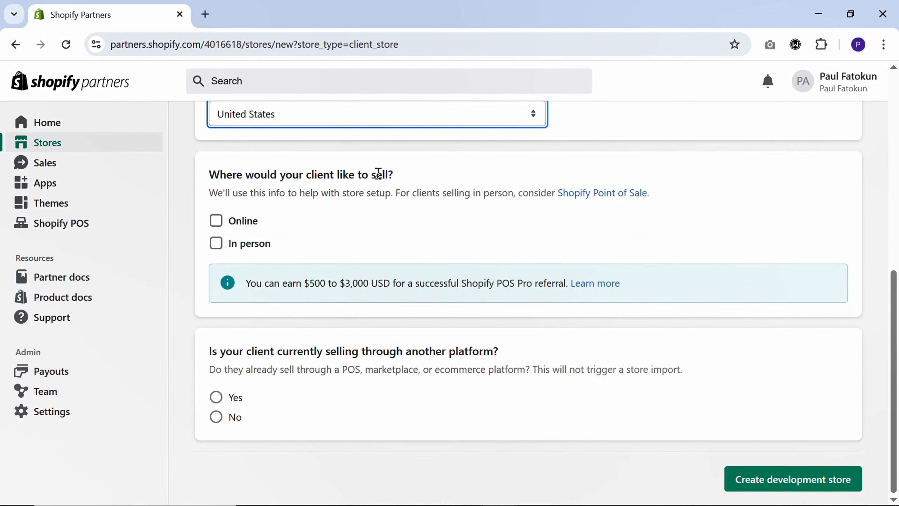
left_click(216, 220)
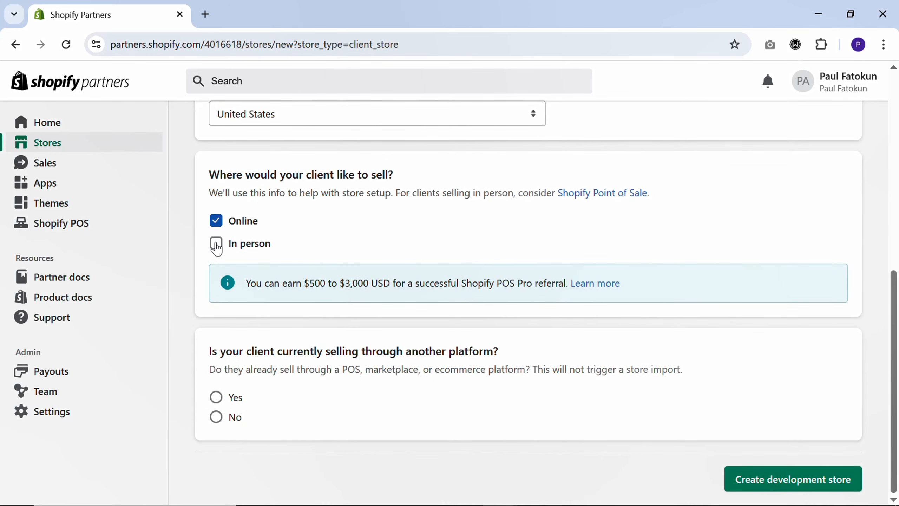
left_click(216, 243)
left_click(216, 417)
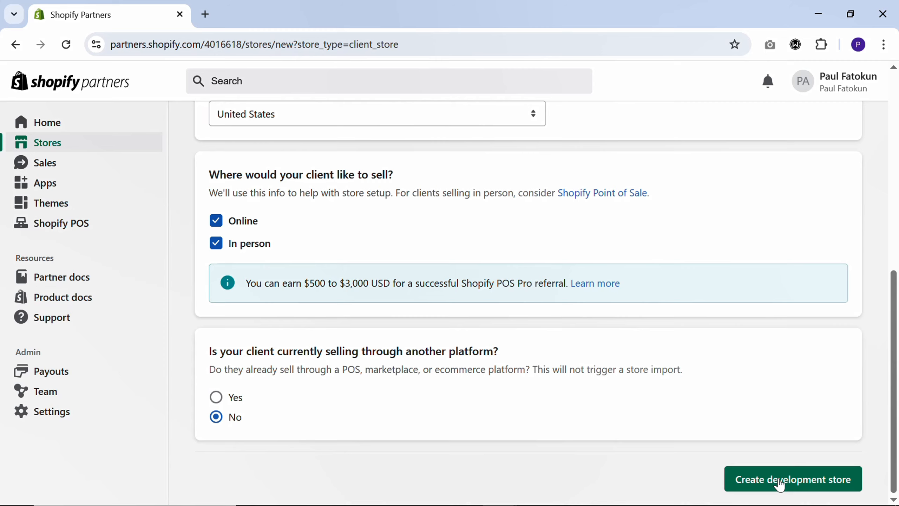
left_click(777, 480)
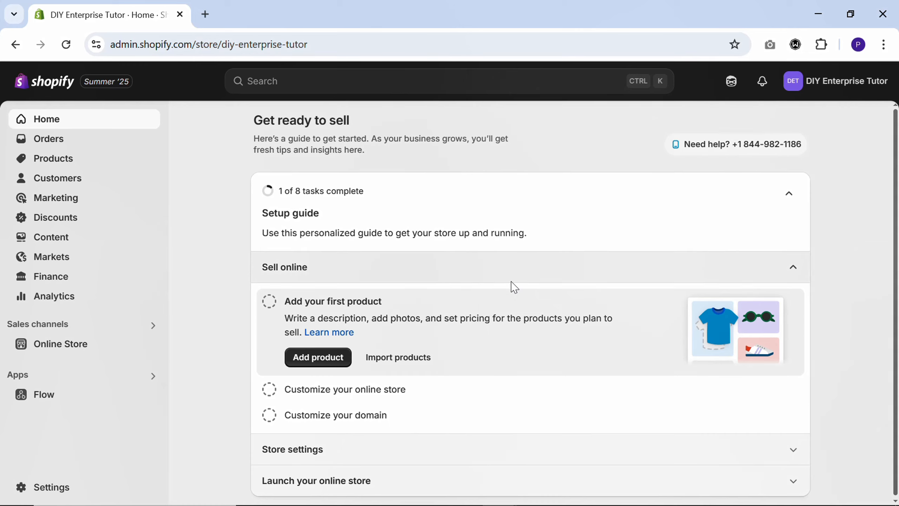
- Go to the online store's themes and visit the Theme Store to add a theme
scroll(511, 284, "down", 1)
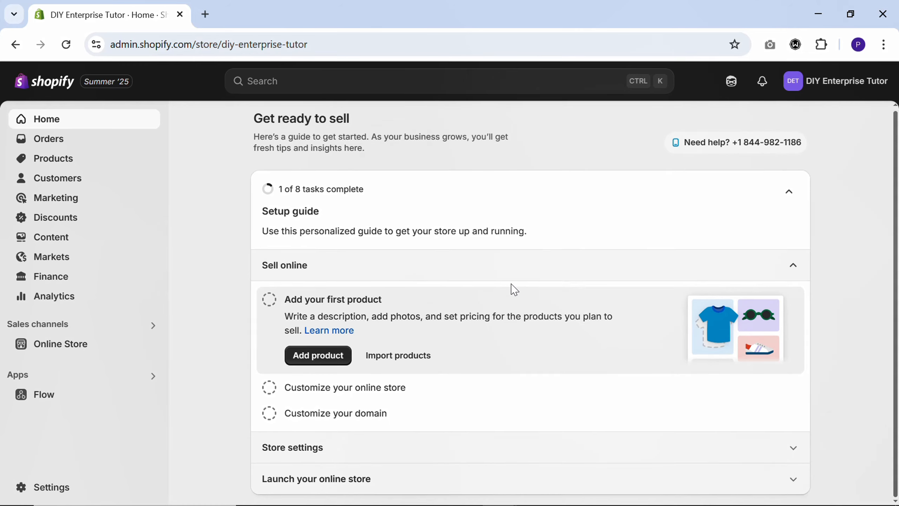
left_click(50, 348)
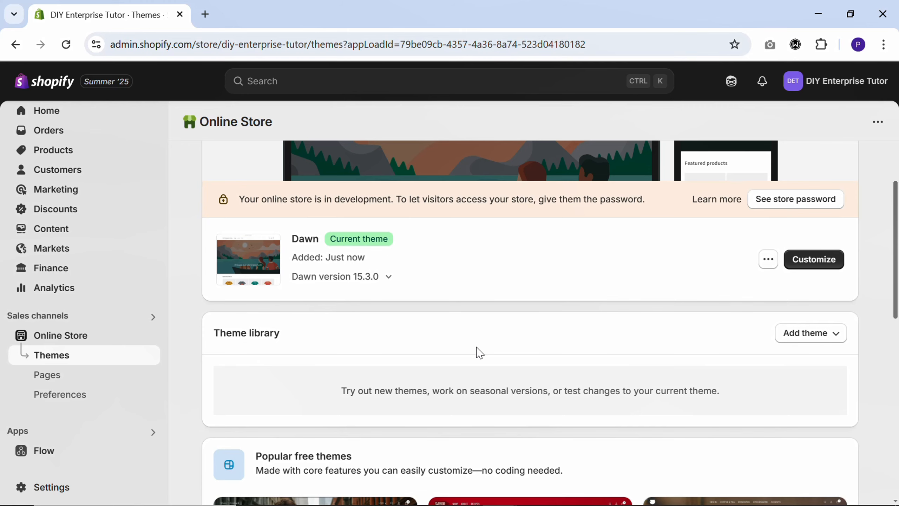
scroll(488, 357, "down", 2)
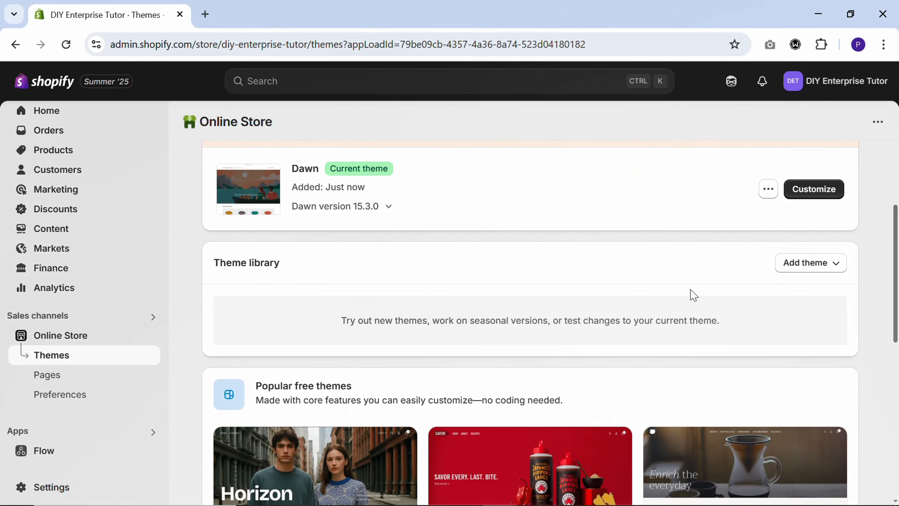
left_click(798, 269)
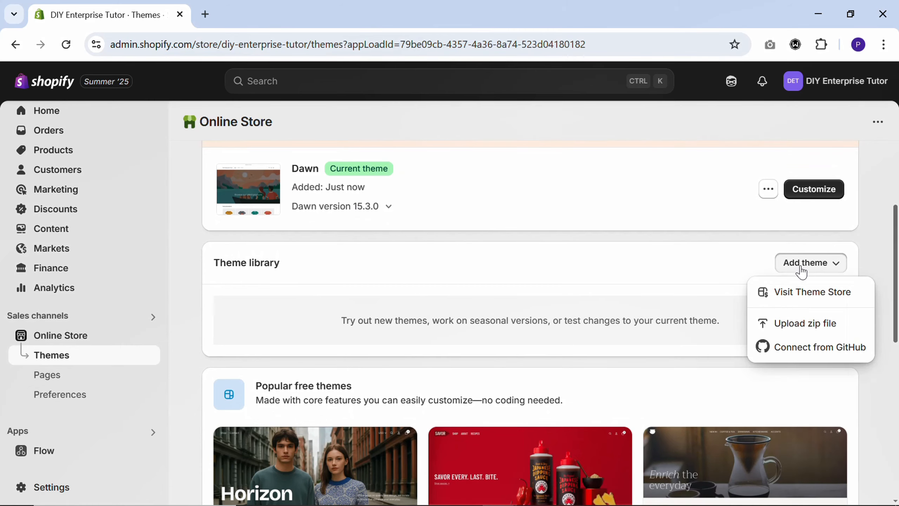
left_click(795, 298)
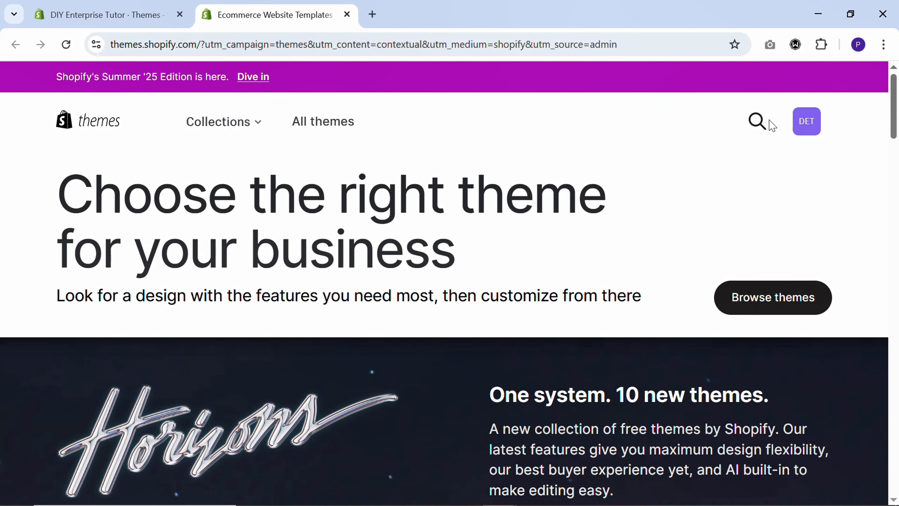
- Search the Theme Store for "enterprise" and open the Enterprise theme's page
left_click(760, 128)
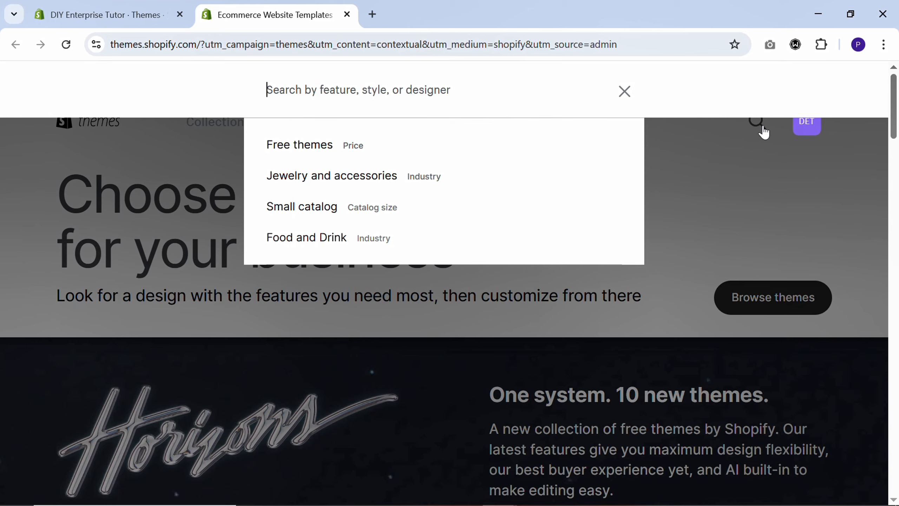
type("enterprise")
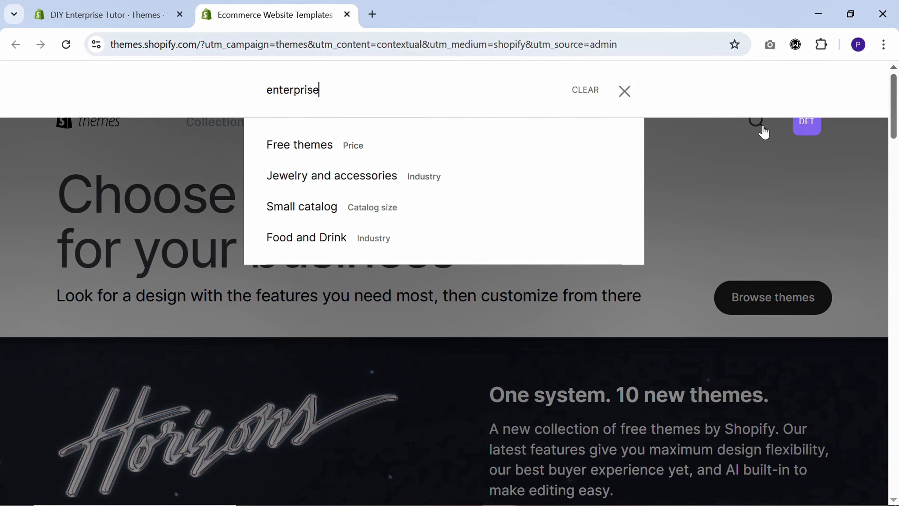
left_click(345, 156)
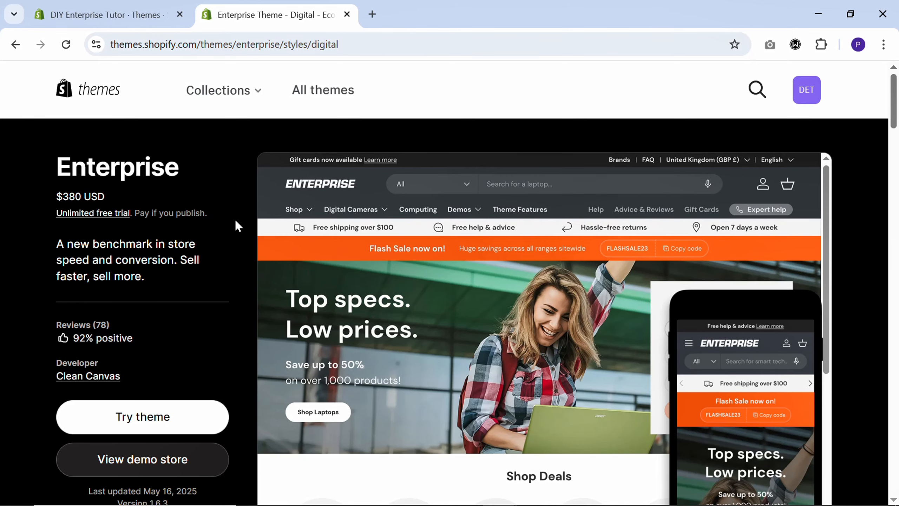
- Switch the Enterprise theme's example preset to Home
scroll(259, 233, "down", 15)
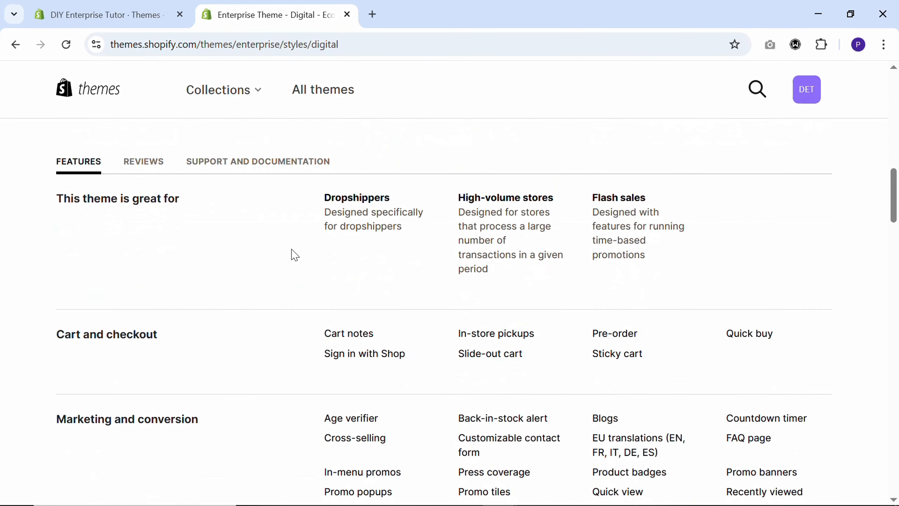
scroll(294, 254, "down", 8)
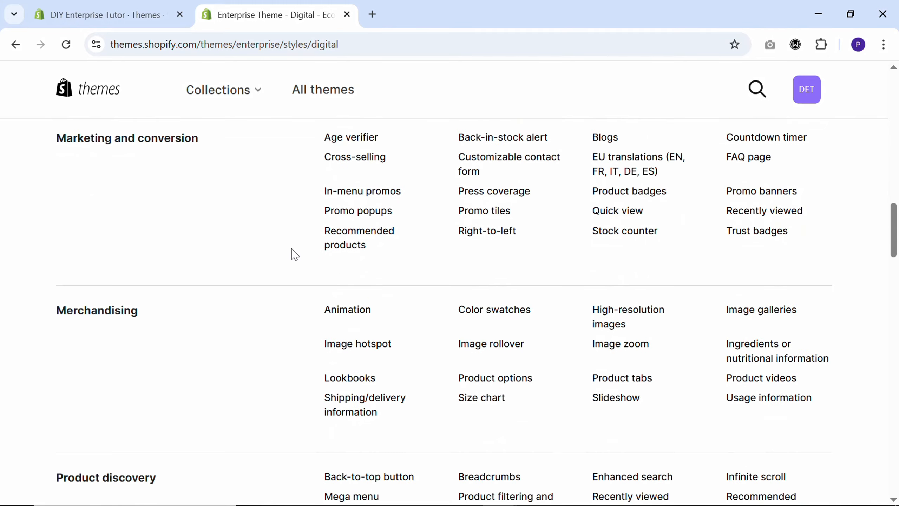
scroll(295, 254, "down", 5)
scroll(295, 254, "up", 20)
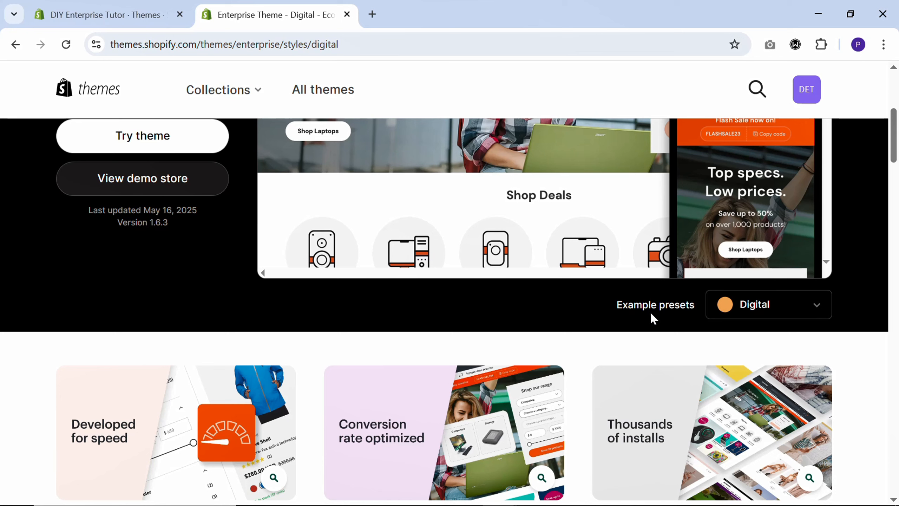
left_click(759, 313)
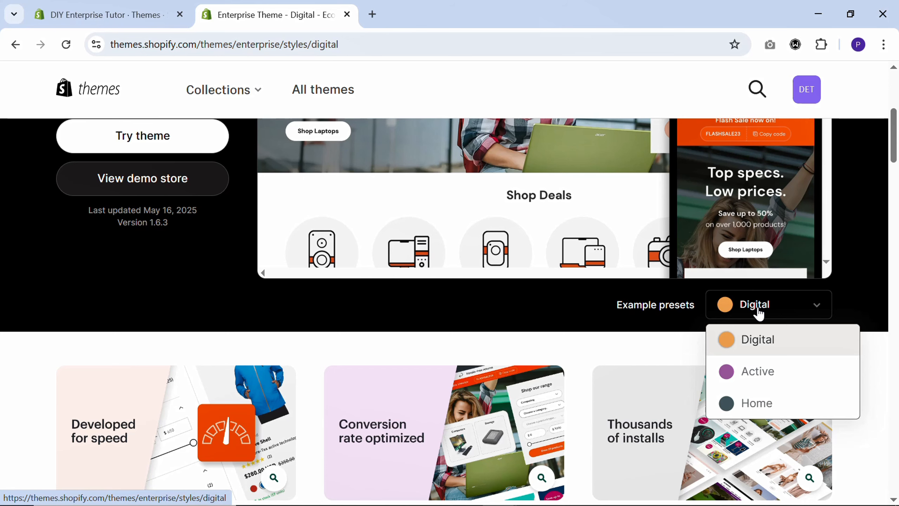
left_click(754, 405)
scroll(248, 234, "up", 4)
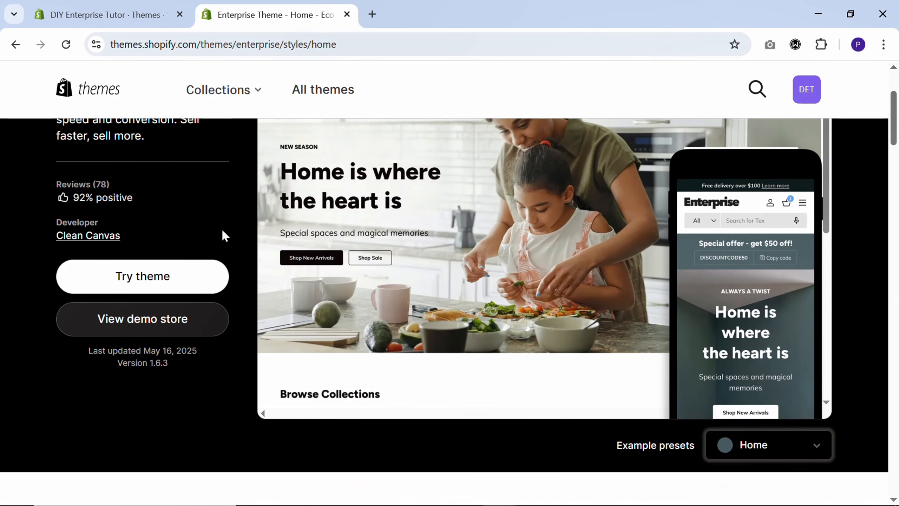
- Add the Enterprise theme to the store as a trial and open it for customization
left_click(157, 287)
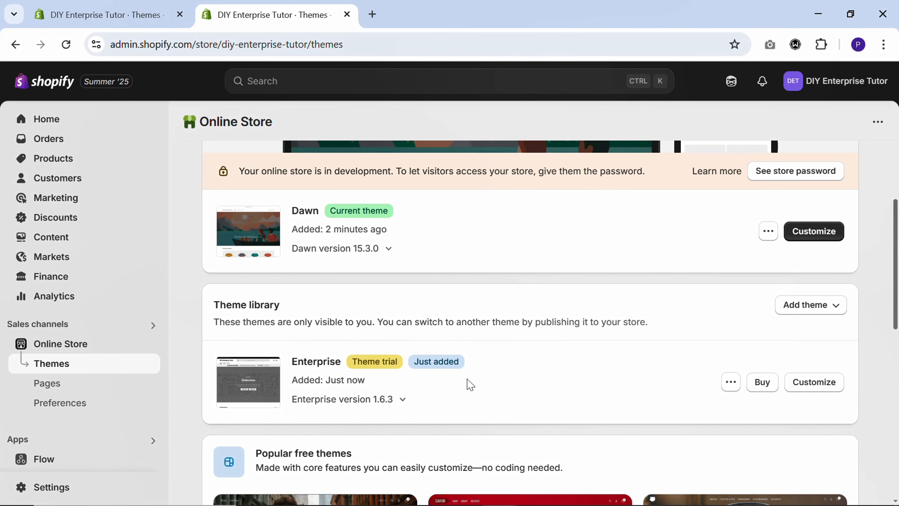
scroll(522, 386, "down", 2)
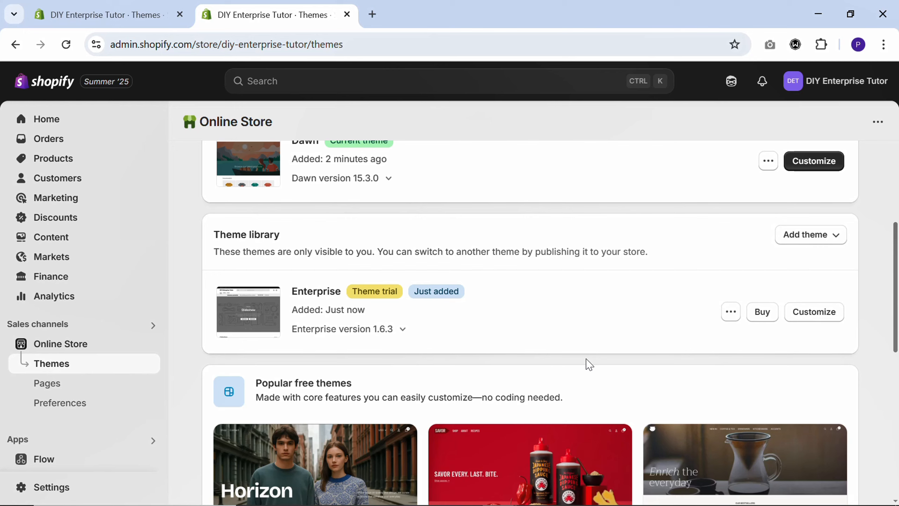
left_click(818, 313)
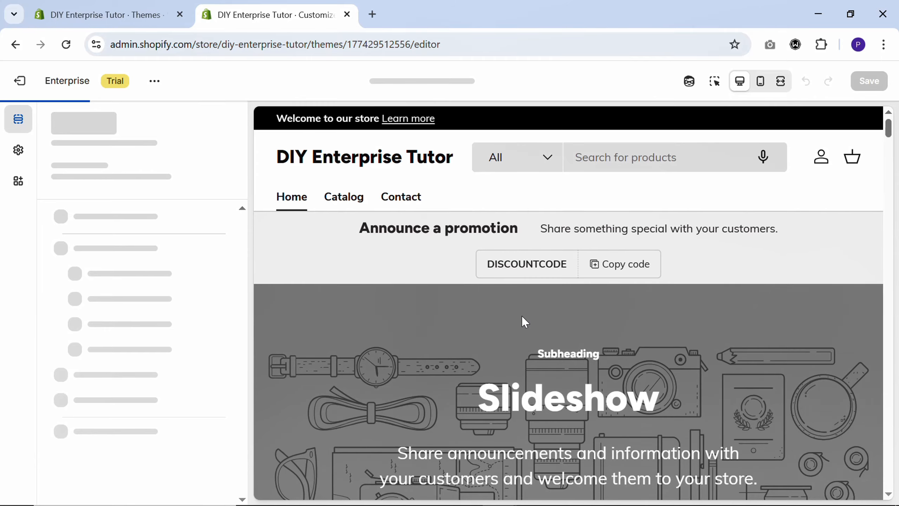
- Deactivate the inspector for the home page preview in the theme editor
scroll(460, 277, "down", 10)
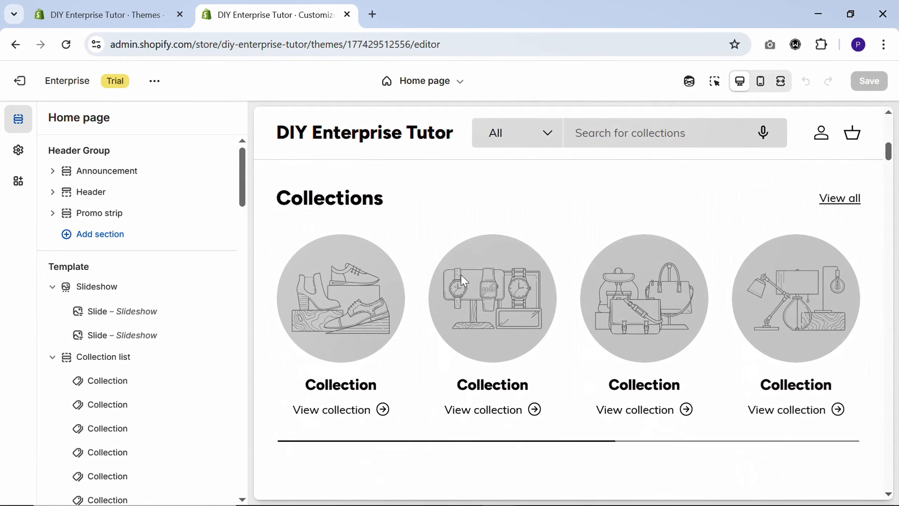
scroll(461, 275, "down", 12)
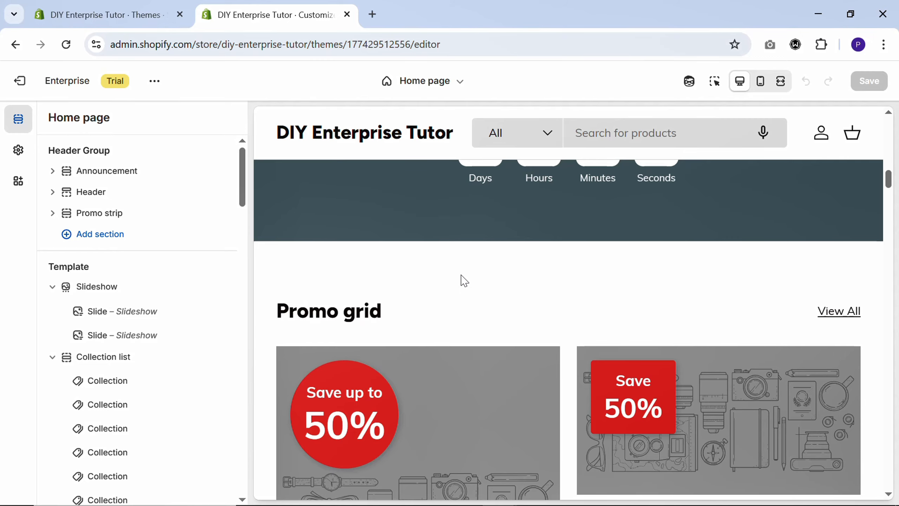
scroll(461, 276, "down", 8)
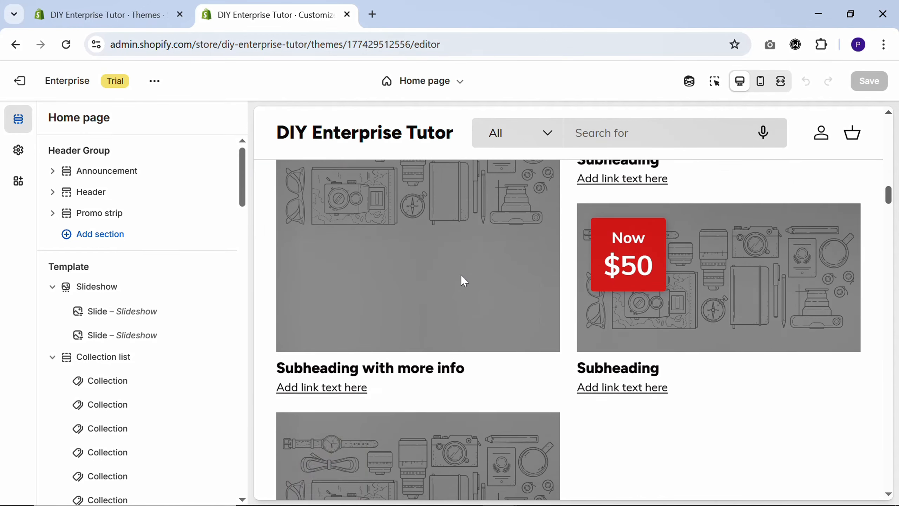
scroll(462, 275, "down", 10)
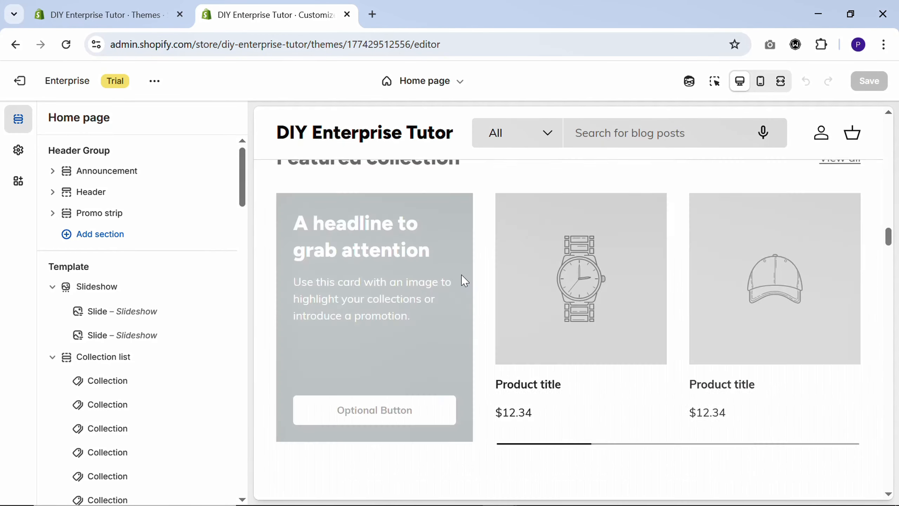
scroll(461, 275, "down", 8)
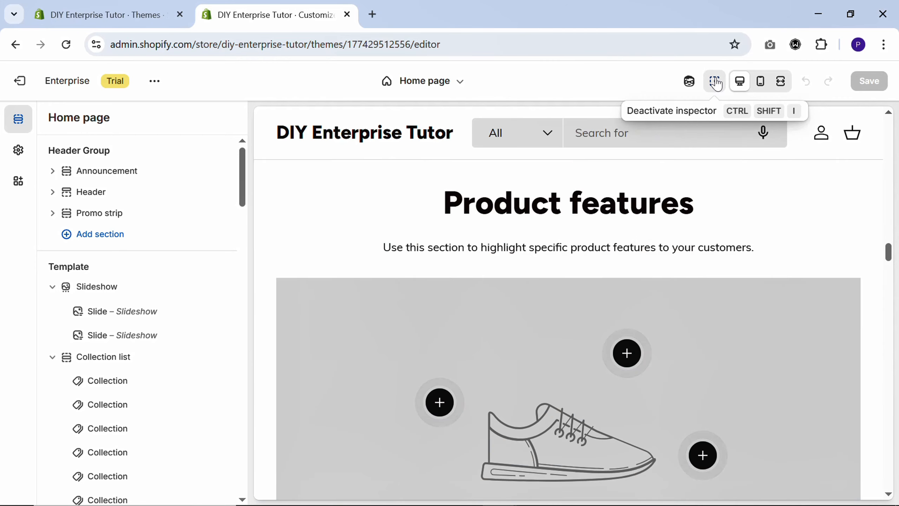
left_click(716, 84)
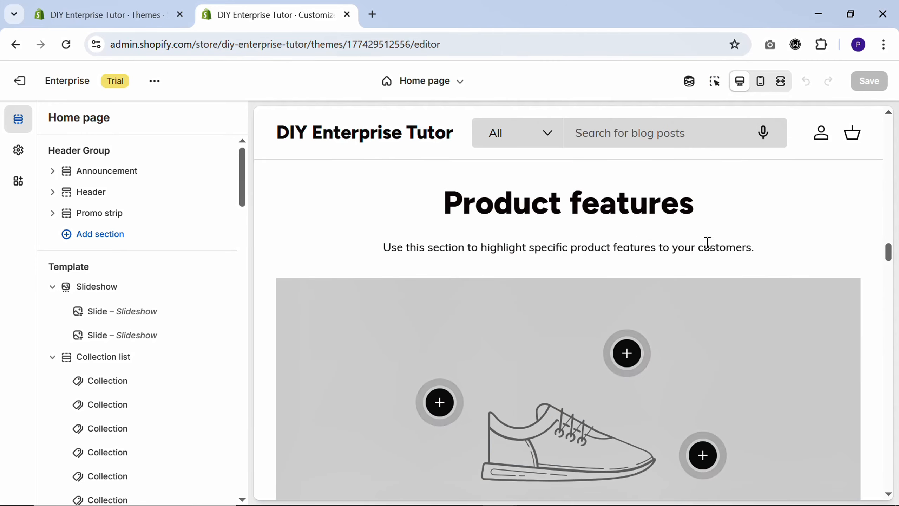
- Delete every section from the home page template except Media grid, starting with Slideshow and Collection list
mouse_move(191, 292)
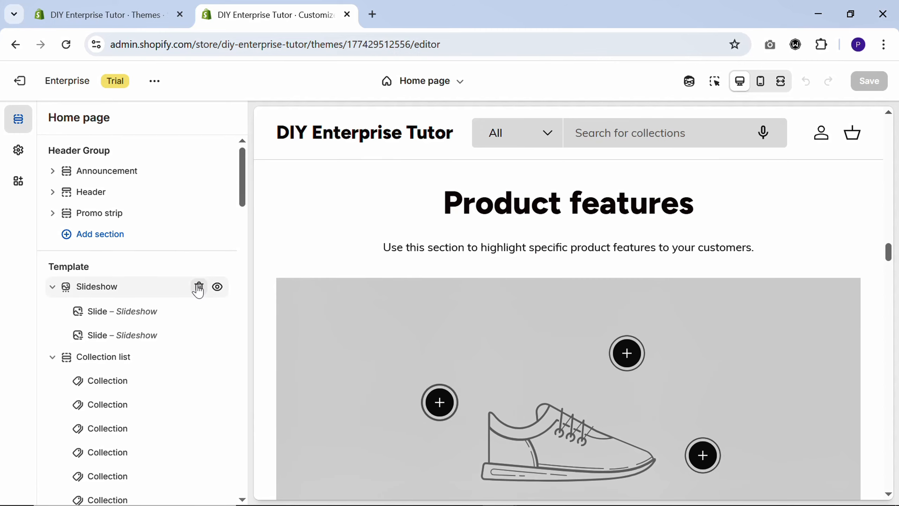
left_click(198, 288)
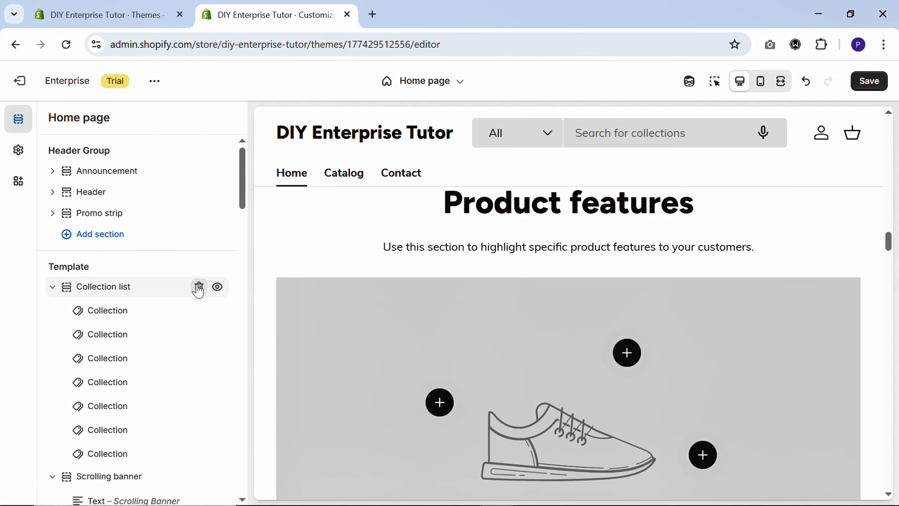
left_click(199, 288)
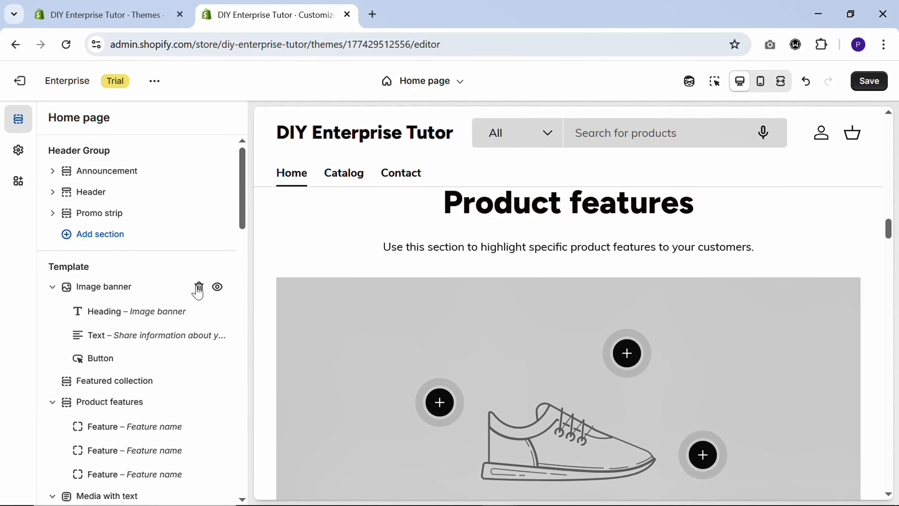
left_click(198, 287)
left_click(198, 288)
left_click(199, 288)
left_click(199, 287)
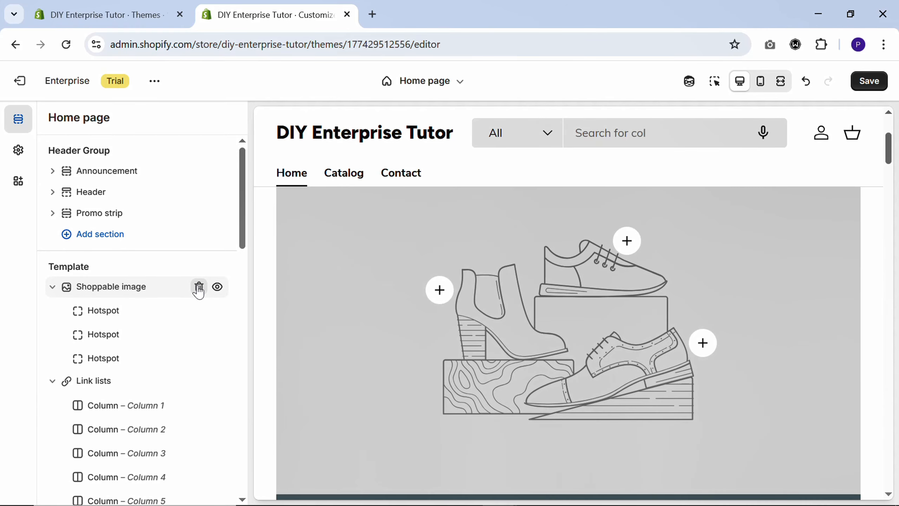
left_click(198, 288)
left_click(199, 287)
left_click(198, 288)
left_click(199, 288)
left_click(199, 288)
left_click(198, 287)
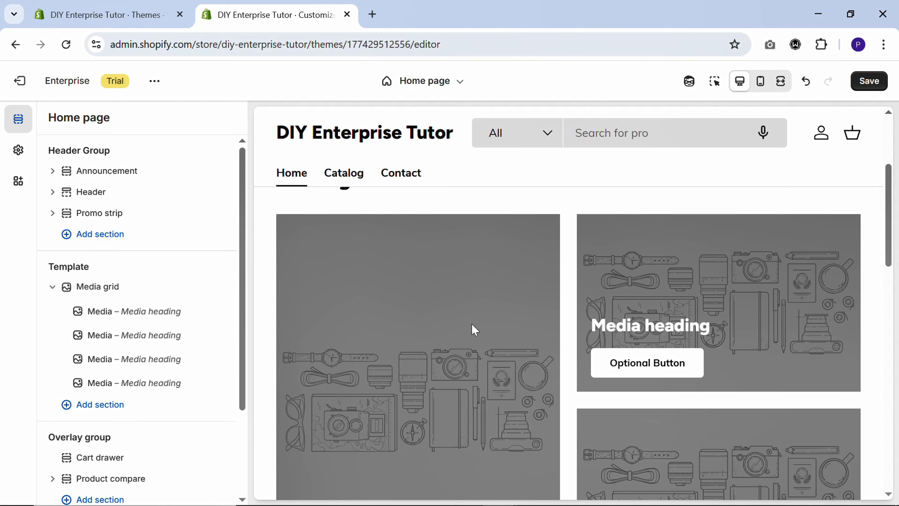
- Expand the Announcement section in the Header Group and open its first announcement block for editing
scroll(571, 167, "up", 4)
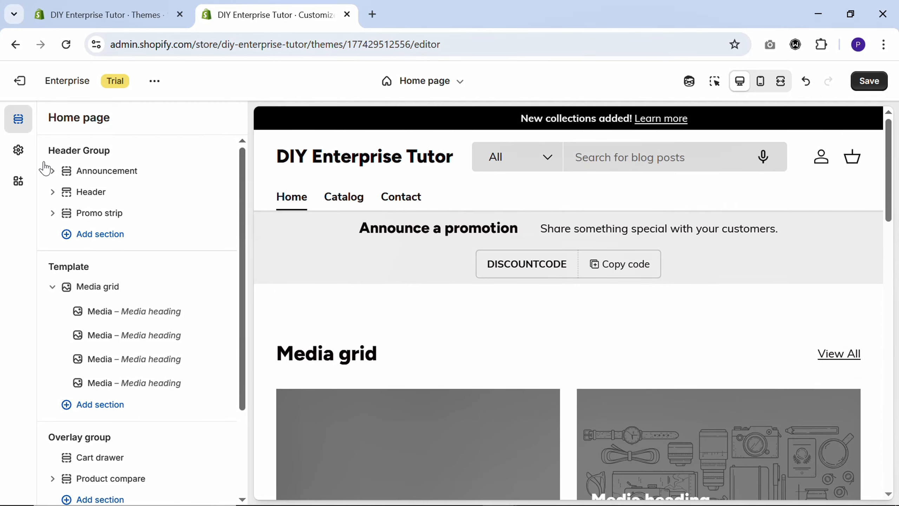
left_click(53, 172)
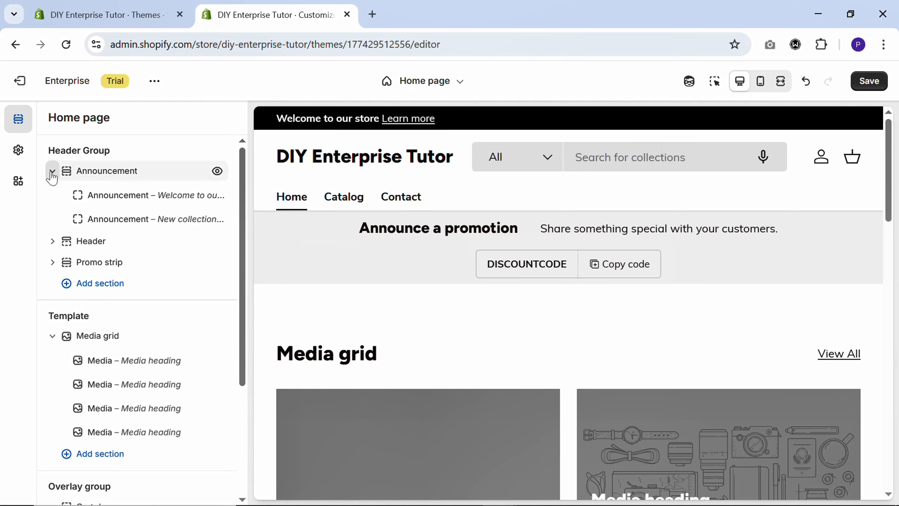
left_click(112, 201)
- Open the DIY Enterprise Shopify Pages Texts document from docs.google.com in a new browser tab
left_click(373, 14)
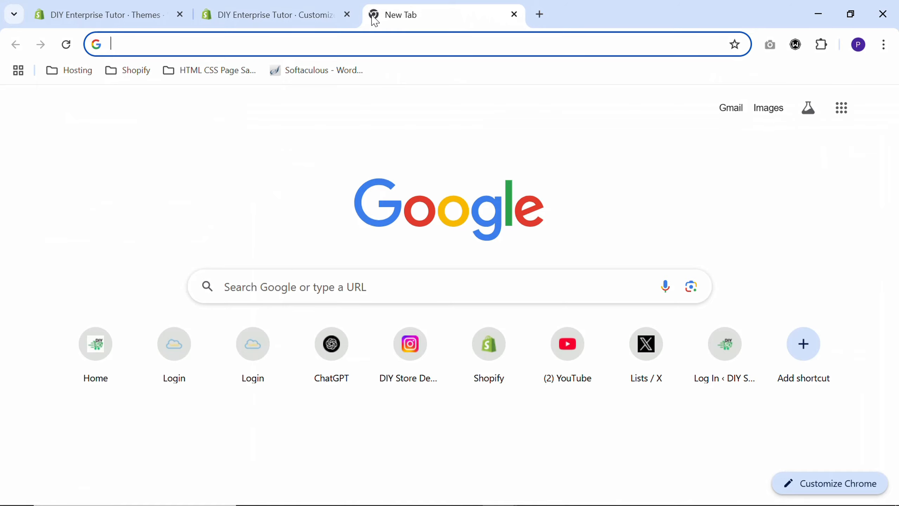
type("docs.google.com")
key("Return")
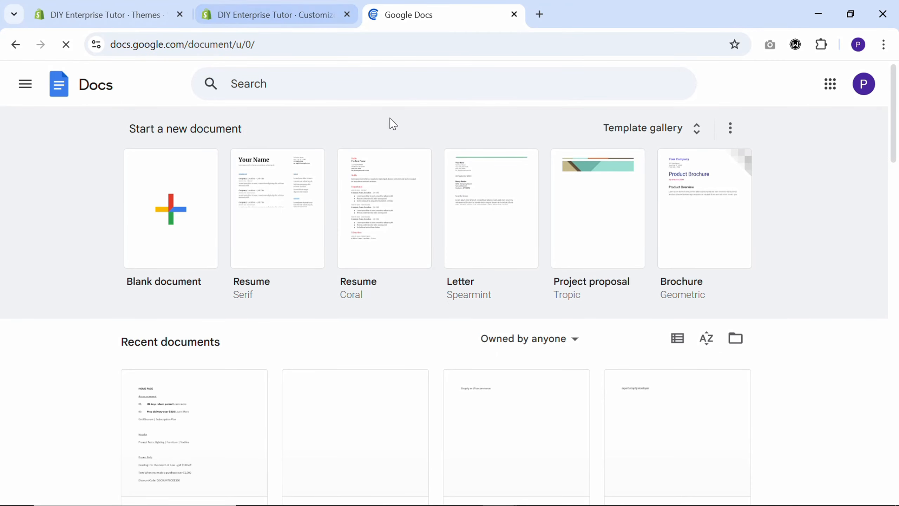
scroll(201, 298, "down", 3)
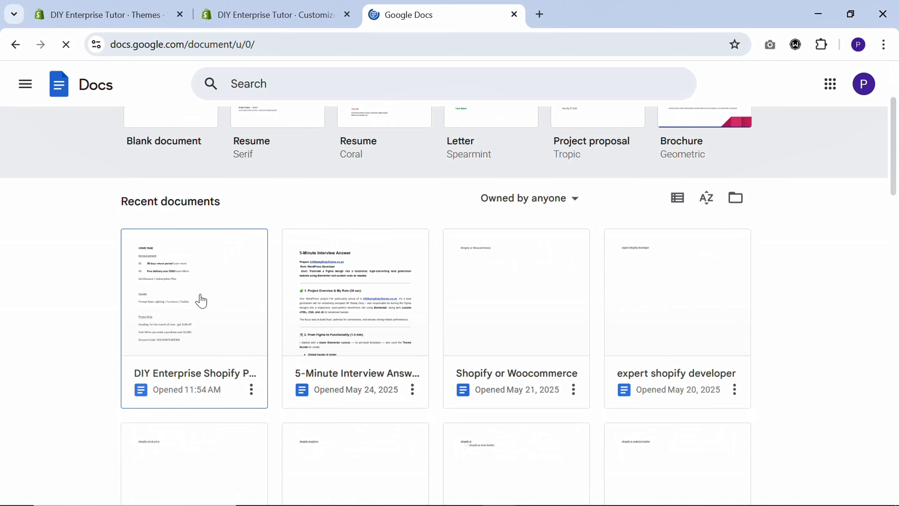
left_click(180, 304)
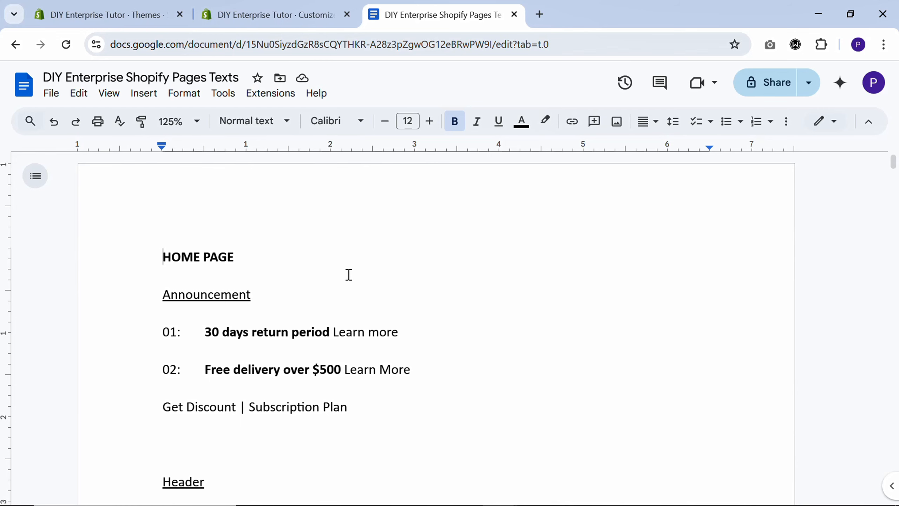
- Replace the first announcement's text with "30 days return period Learn more" copied from the texts document
left_click_drag(206, 332, 376, 334)
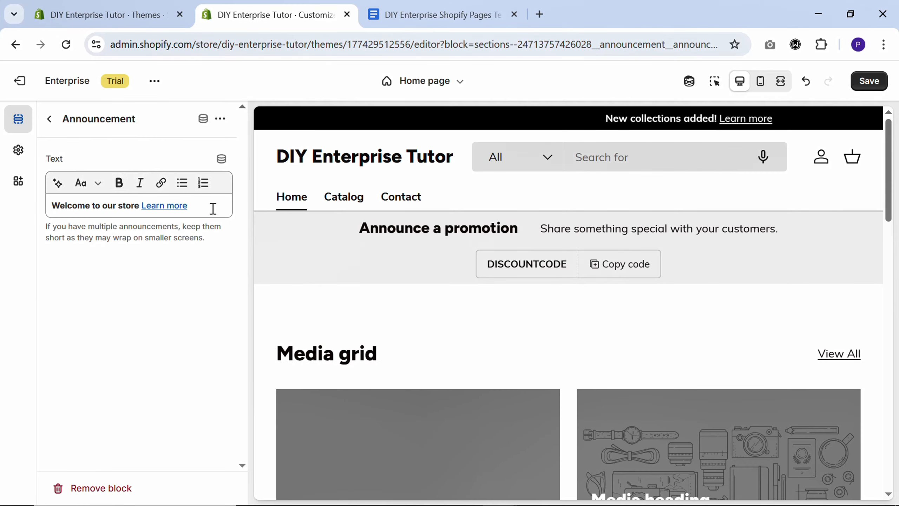
left_click(212, 209)
key("ctrl+a")
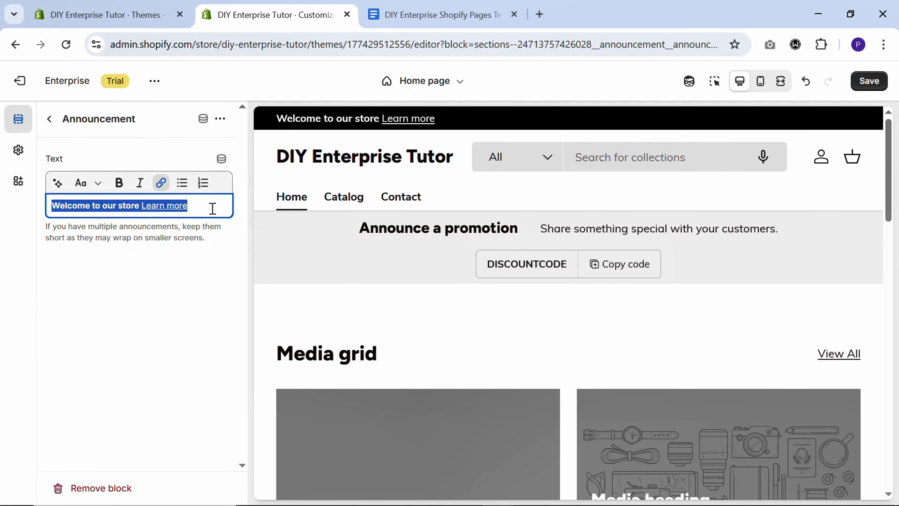
type("30 days return period Learn more")
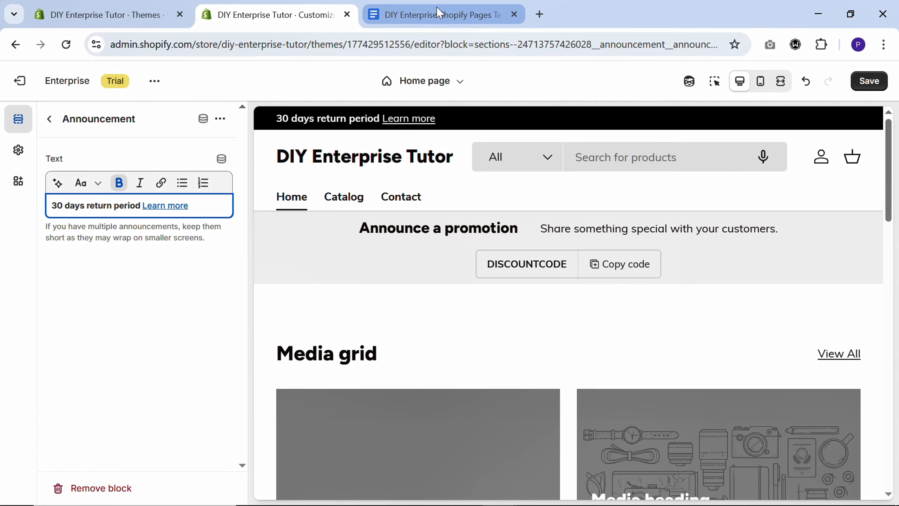
- Replace the second announcement's text with "Free delivery over $500 Learn More" from the texts document and return to the section list
left_click(439, 12)
left_click_drag(199, 371, 441, 364)
left_click(276, 15)
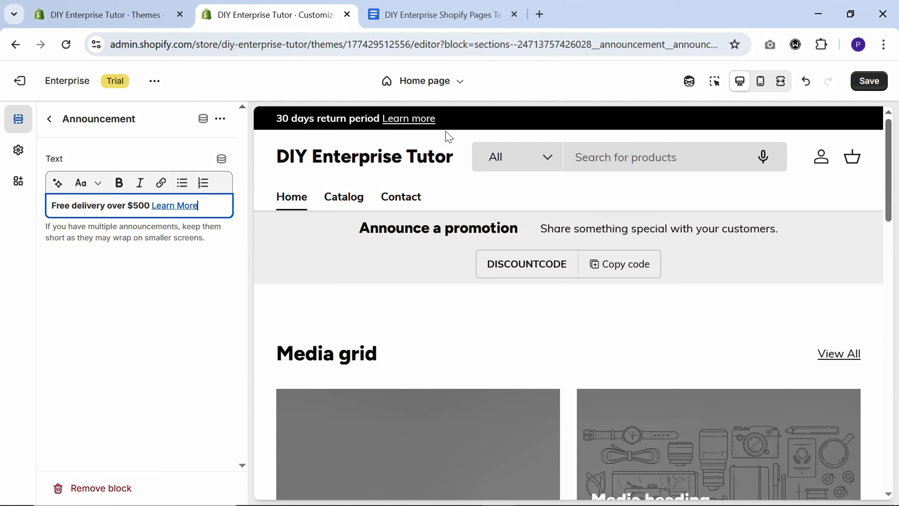
left_click(49, 119)
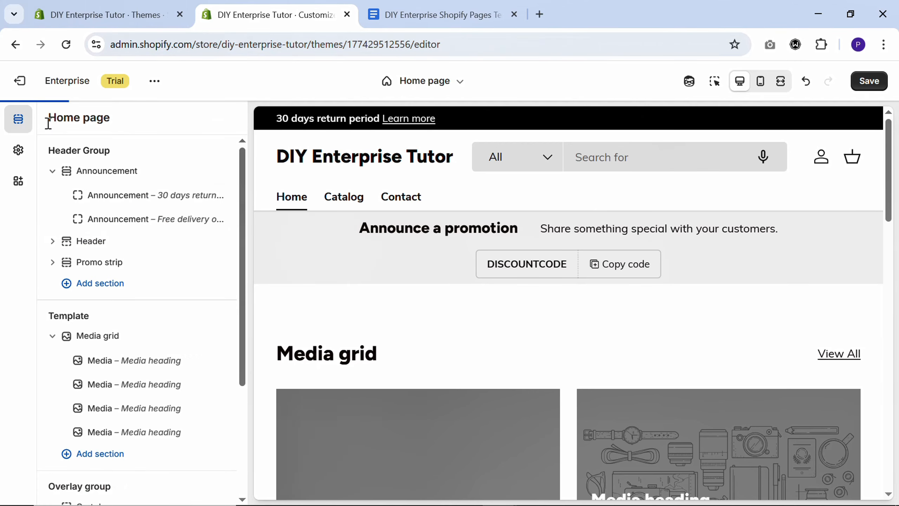
- Open the Announcement section's settings and check which link types Link 1 offers
left_click(113, 179)
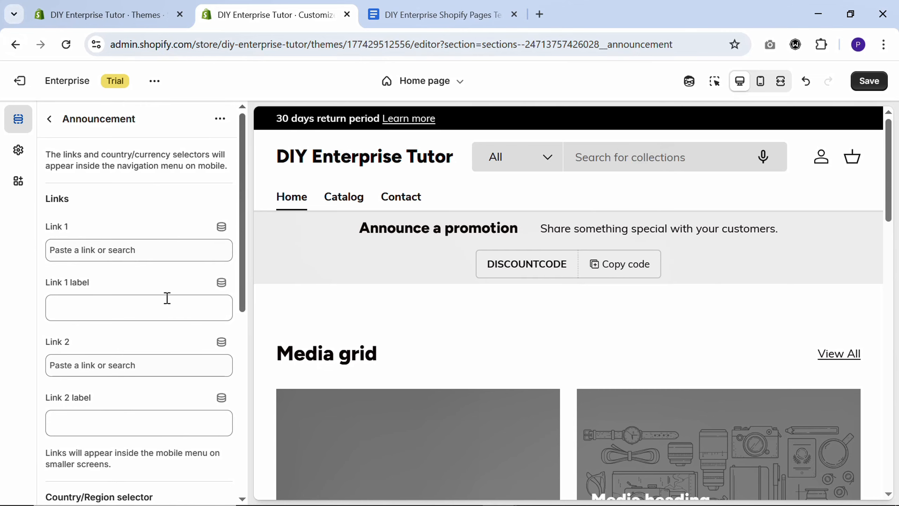
left_click(156, 256)
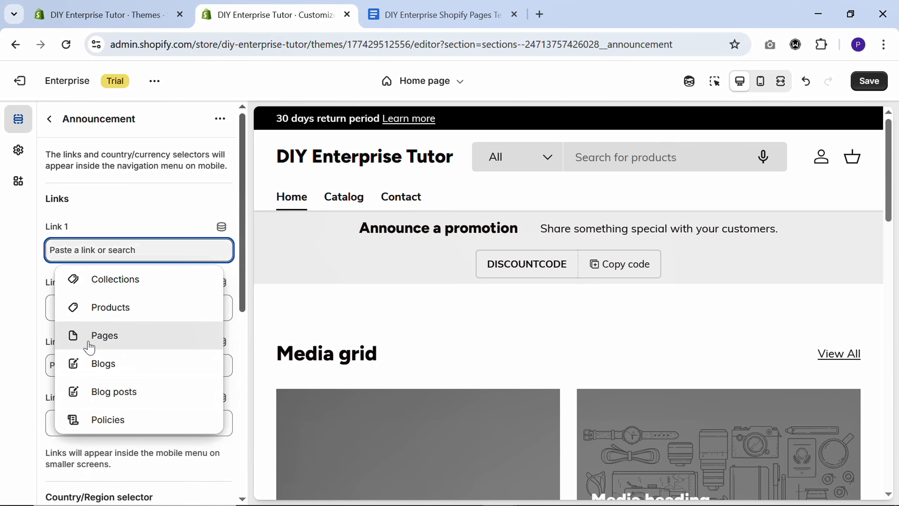
left_click(31, 332)
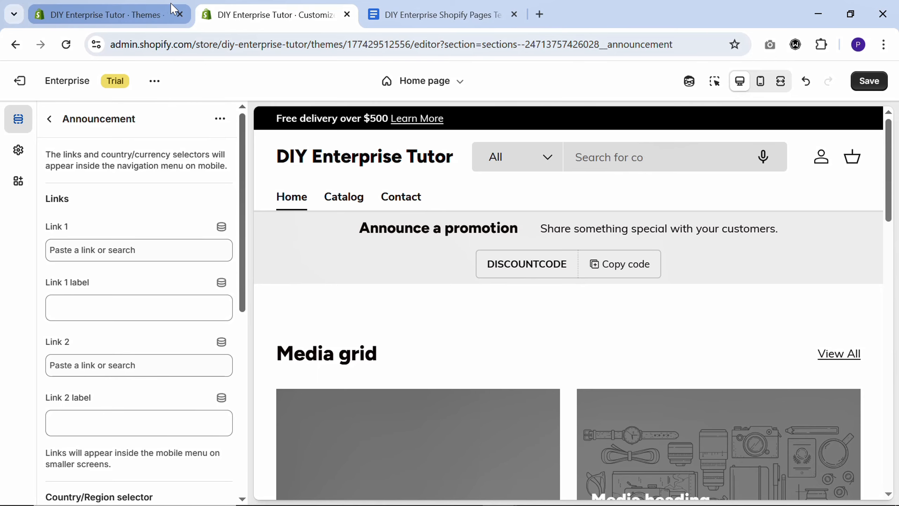
- Create a page titled Get Discount in the store admin, copying the title from the texts document, and save it as Visible
left_click(141, 14)
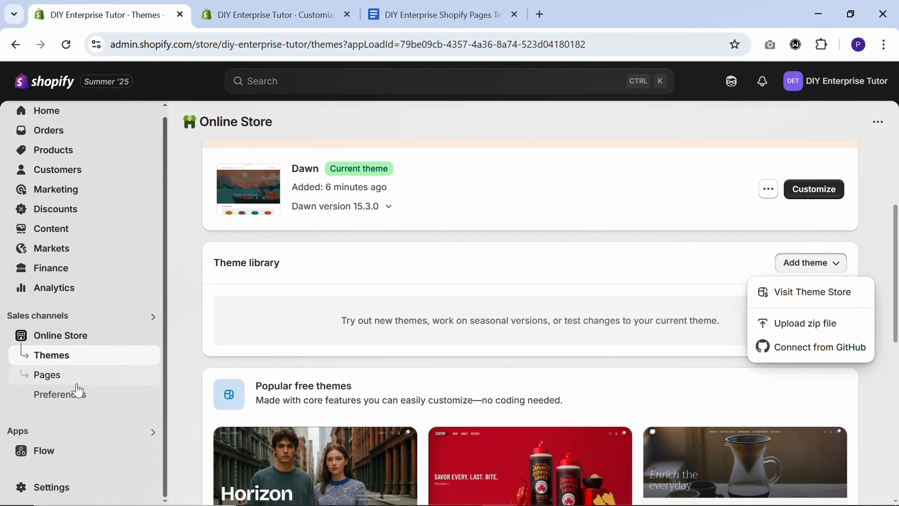
left_click(53, 376)
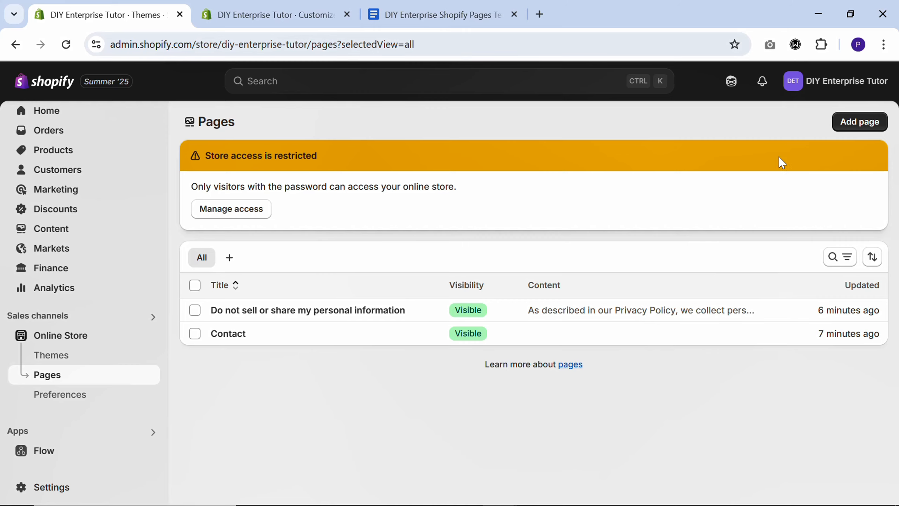
left_click(864, 127)
left_click(436, 8)
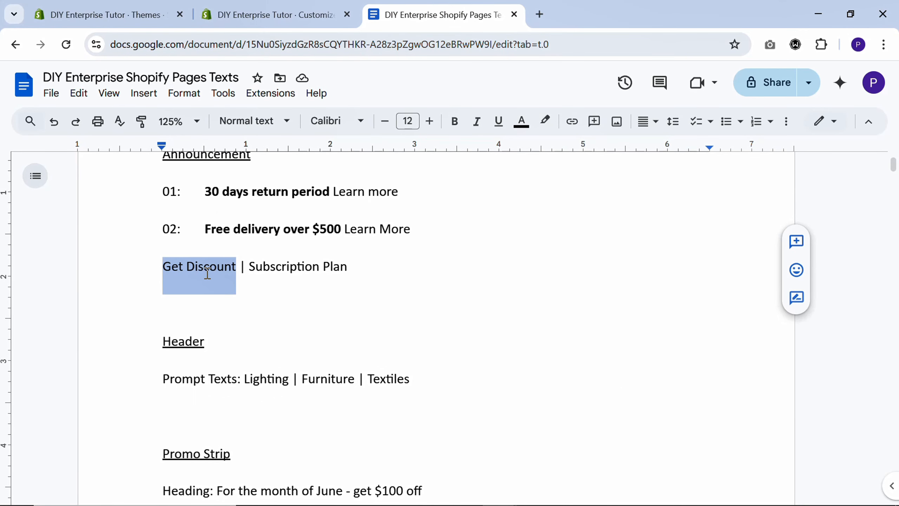
key("ctrl+c")
key("ctrl+Tab")
key("ctrl+v")
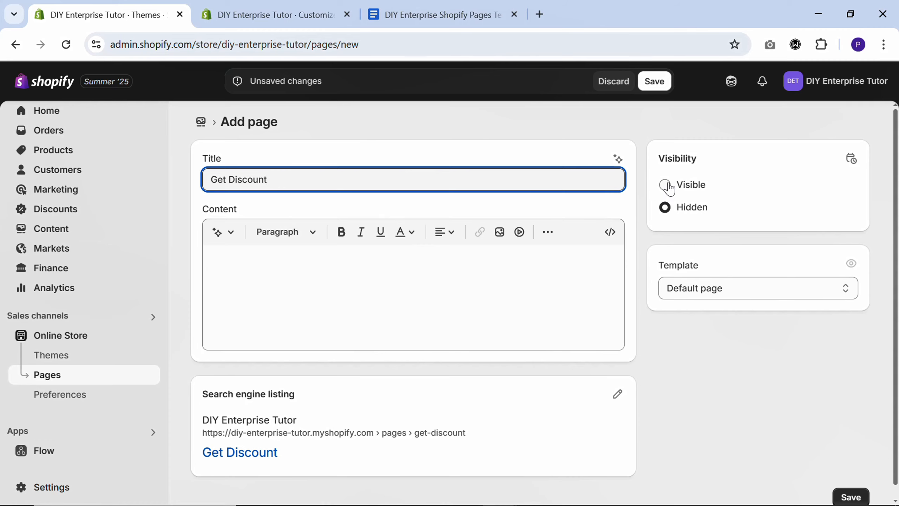
left_click(664, 181)
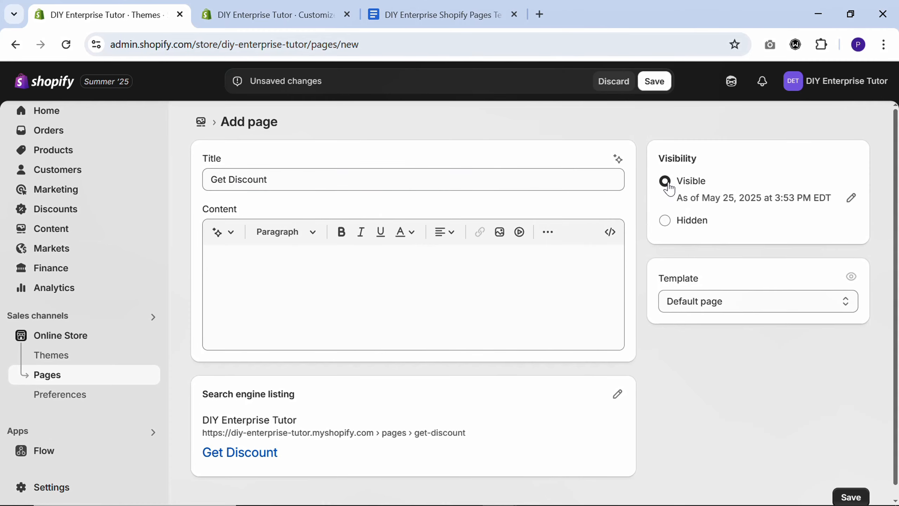
left_click(655, 81)
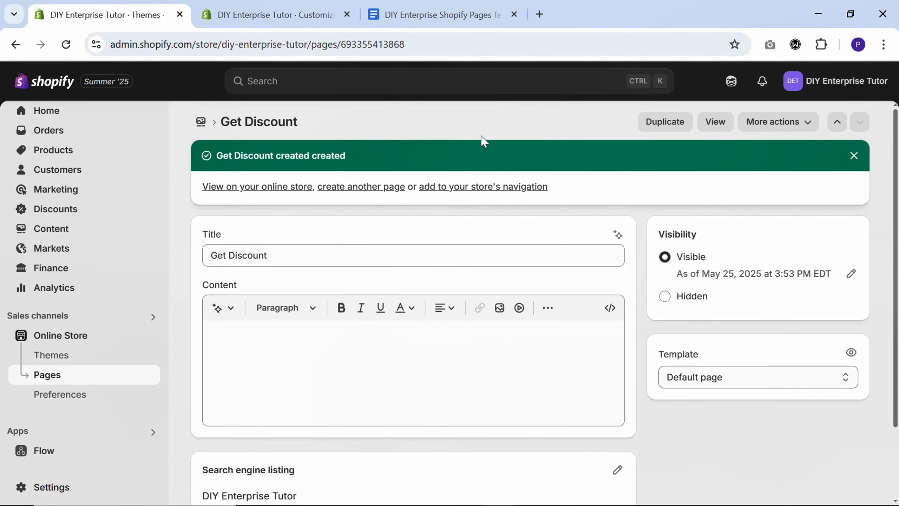
- Create another page titled Subscription Plan, copied from the texts document, and save it as Visible
left_click(349, 194)
left_click(411, 10)
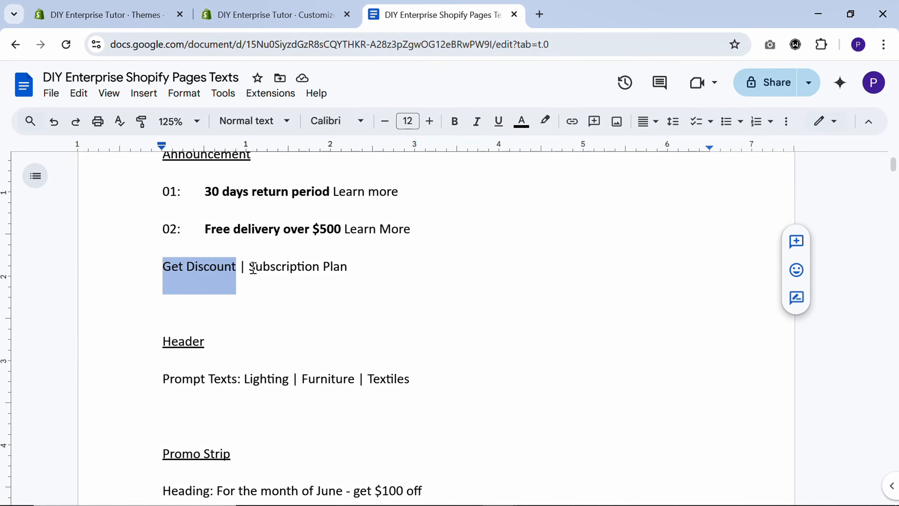
left_click_drag(254, 268, 355, 263)
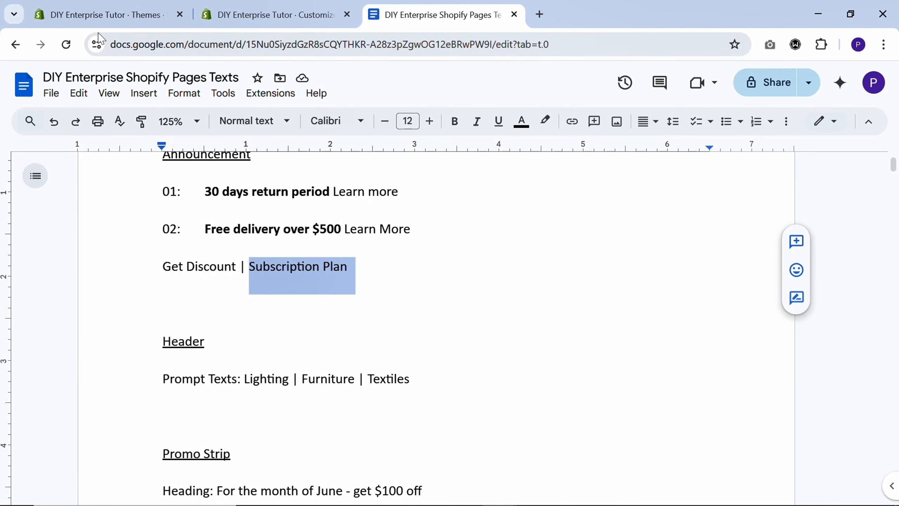
left_click(99, 14)
left_click(265, 177)
key("ctrl+v")
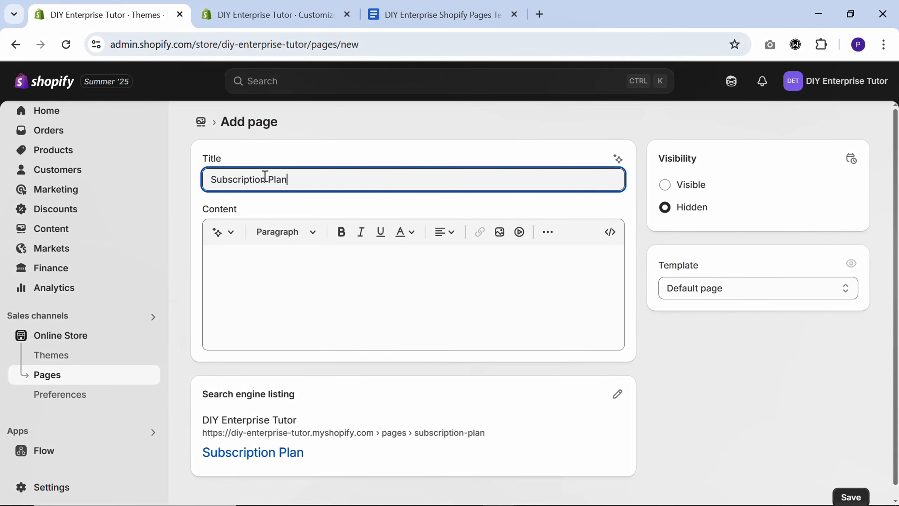
left_click(668, 184)
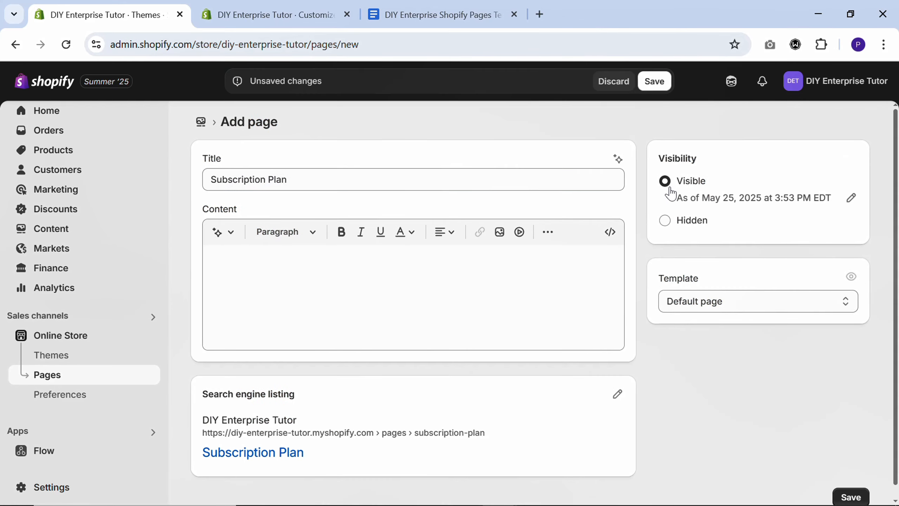
left_click(655, 80)
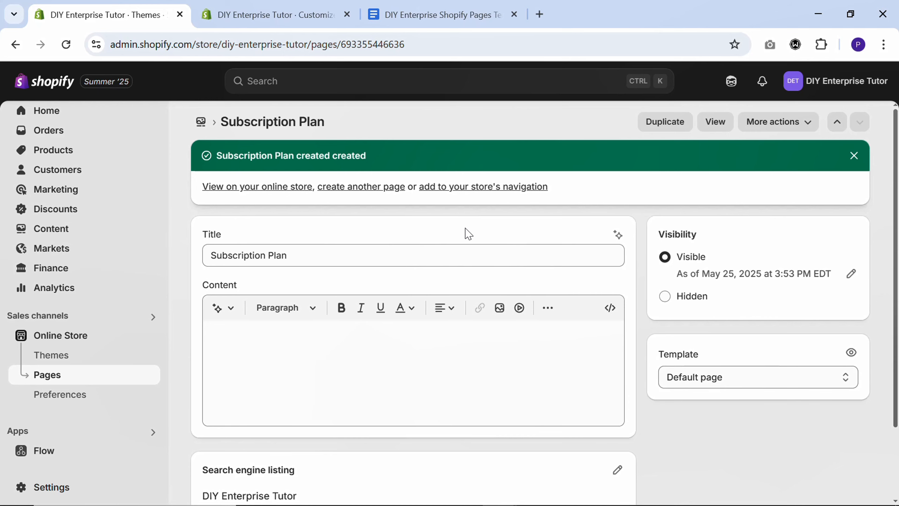
- Point the Announcement section's Link 1 to the Get Discount page in the theme editor and label it "Get Discount"
left_click(267, 13)
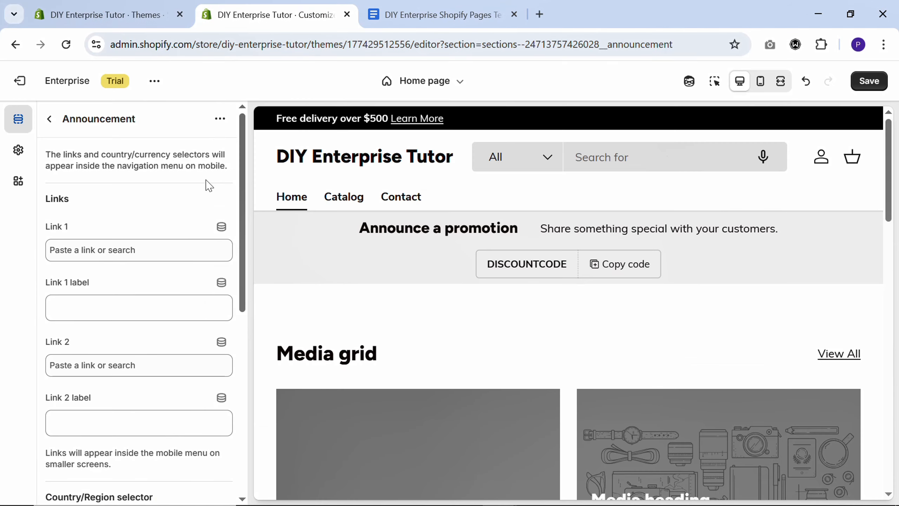
left_click(141, 246)
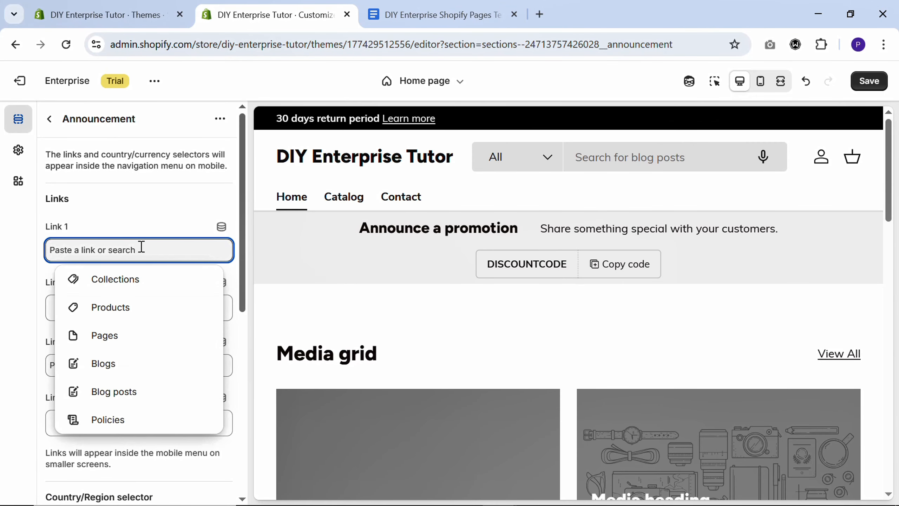
left_click(120, 348)
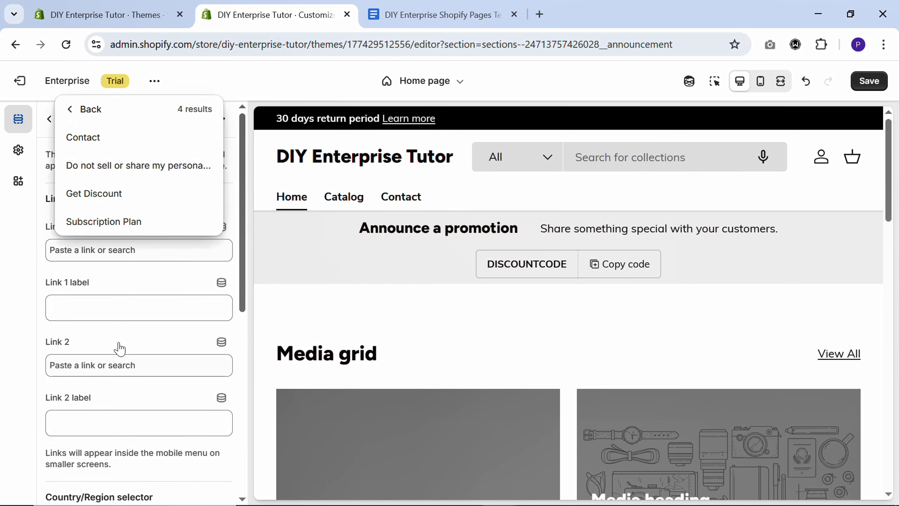
left_click(109, 200)
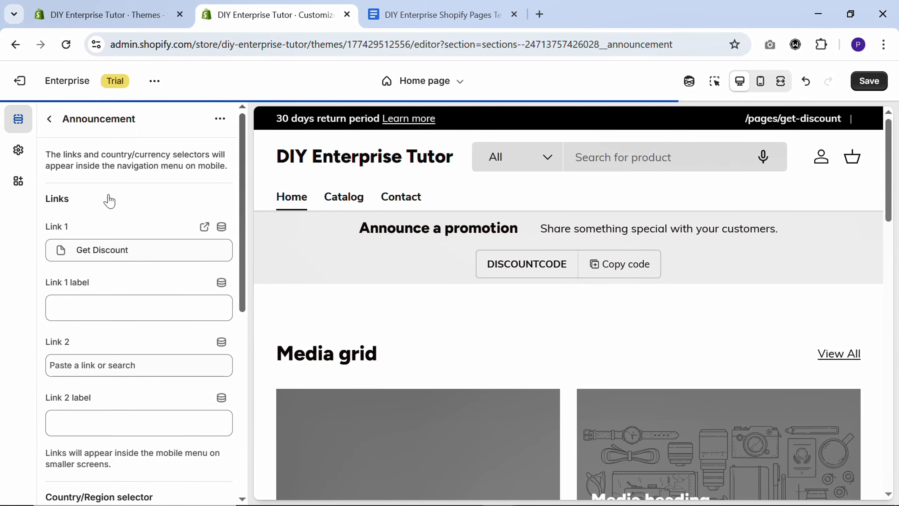
left_click(123, 308)
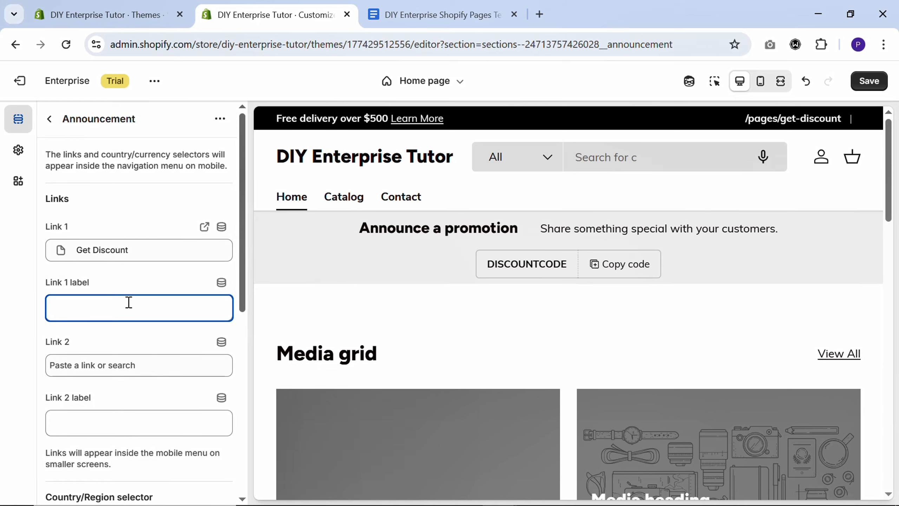
type("Get Discount")
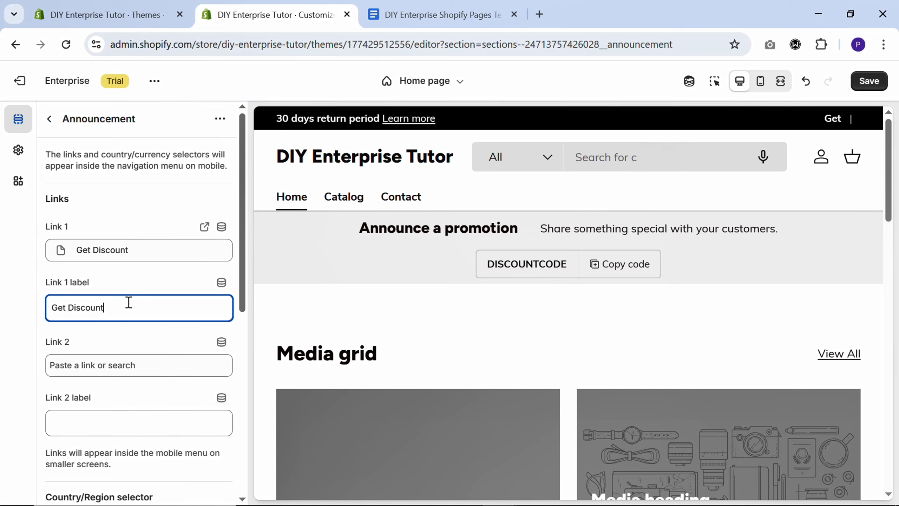
- Point the Announcement section's Link 2 to the Subscription Plan page and label it "Subscription Plan"
left_click(159, 366)
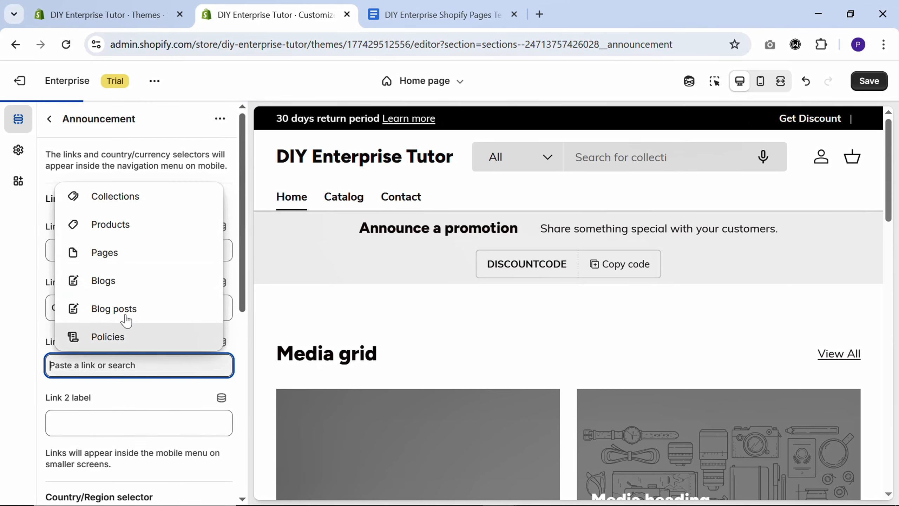
left_click(113, 260)
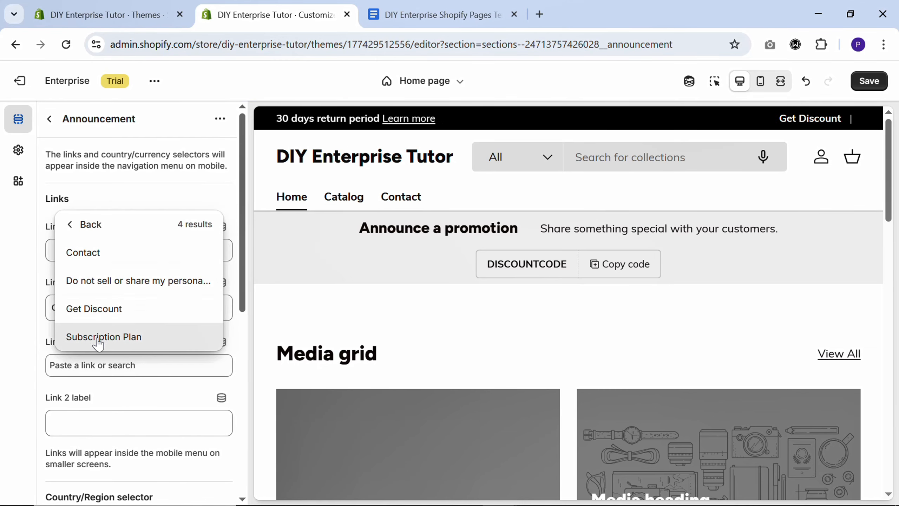
left_click(99, 337)
left_click(104, 425)
type("S")
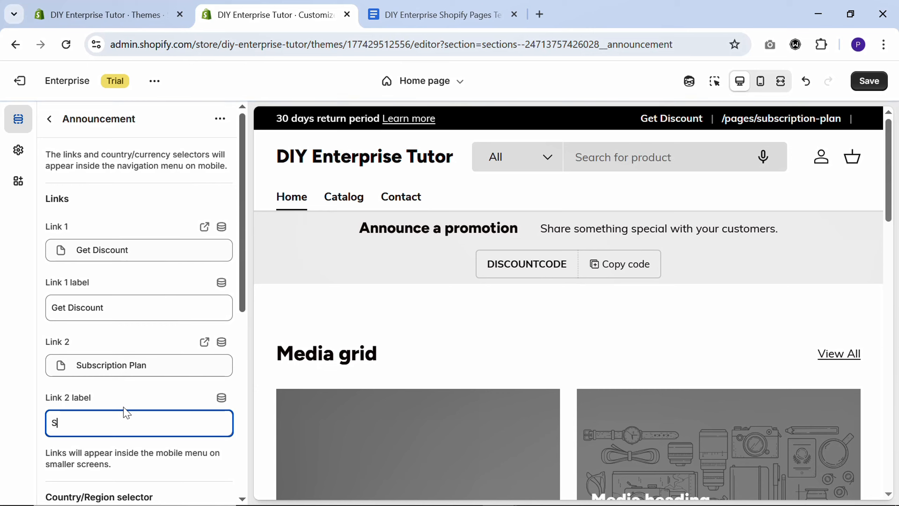
type("ubscr")
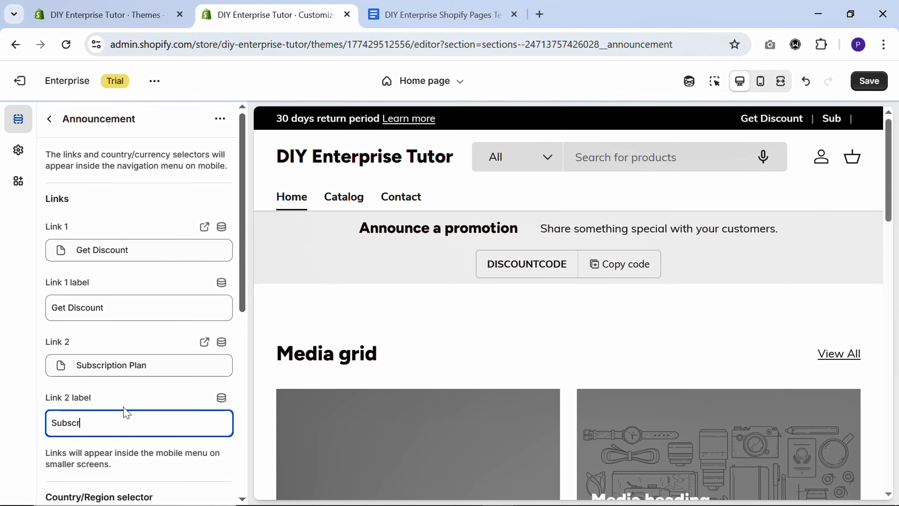
type("iption Plan")
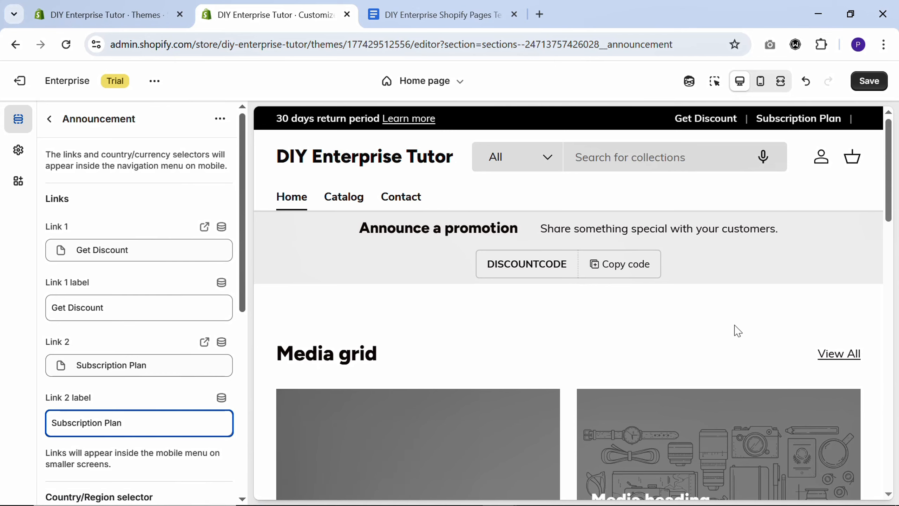
- Open the store's language settings from the Announcement section, add French and assign it to the diy-enterprise-tutor.myshopify.com domain
scroll(156, 297, "down", 7)
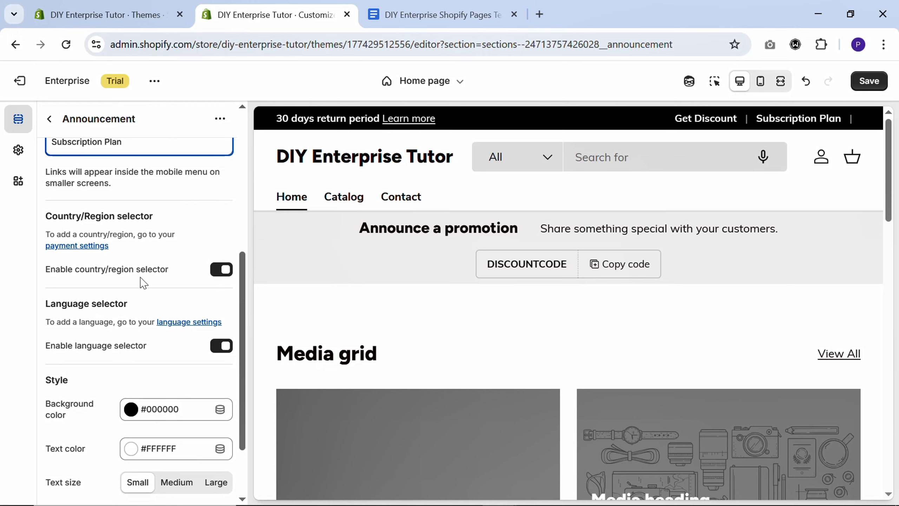
left_click(183, 323)
scroll(186, 328, "down", 6)
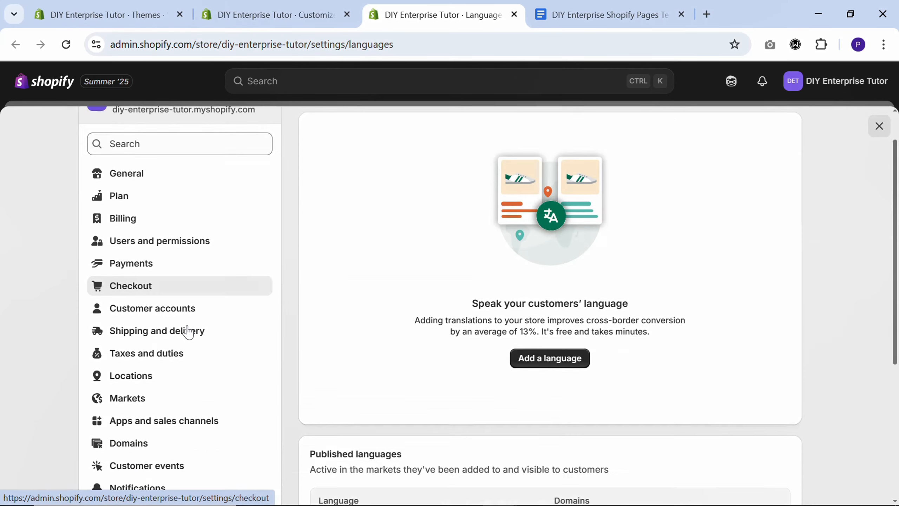
scroll(188, 332, "up", 8)
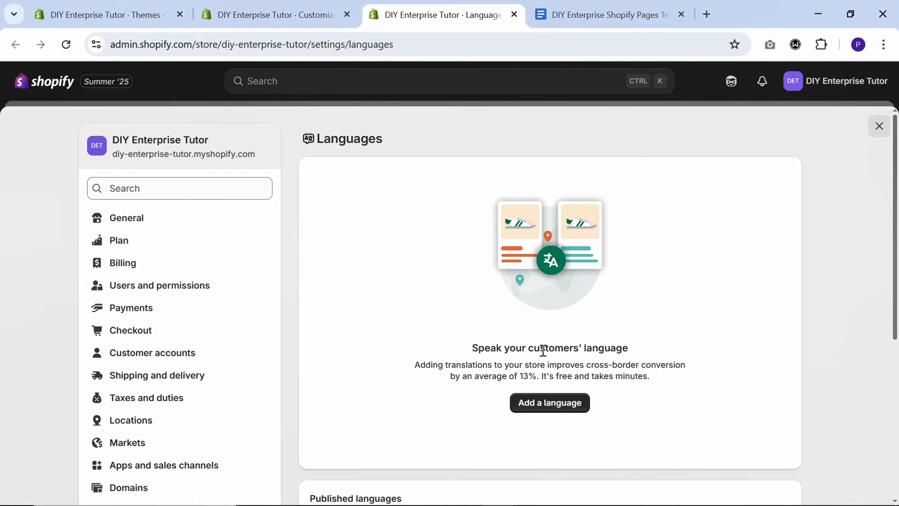
left_click(563, 408)
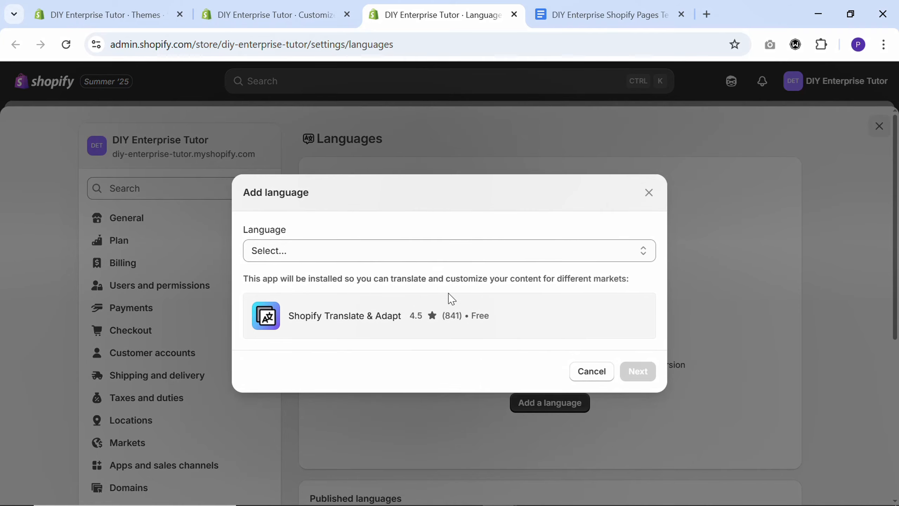
left_click(389, 253)
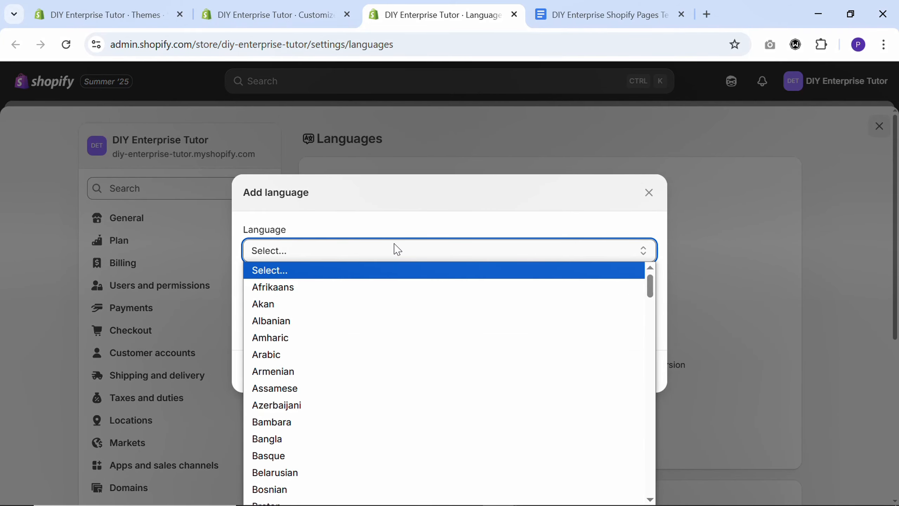
type("fr")
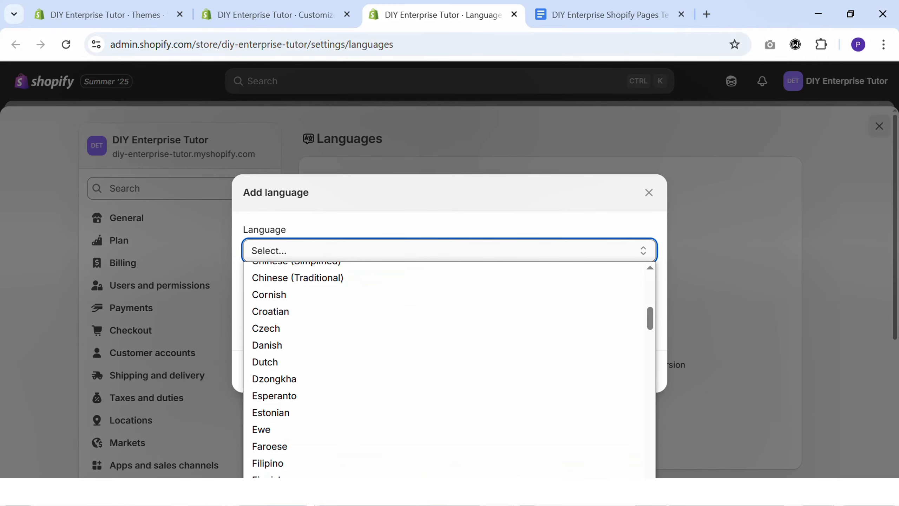
key("Return")
left_click(633, 411)
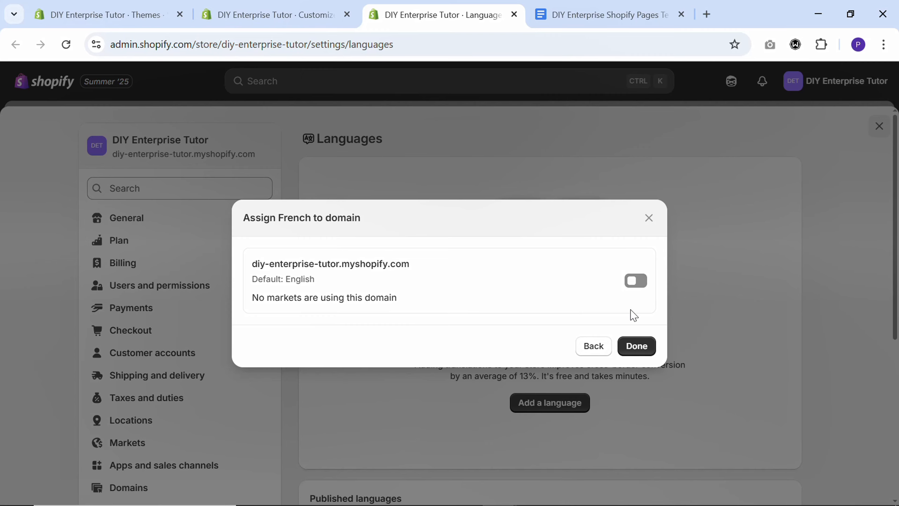
left_click(636, 281)
left_click(637, 346)
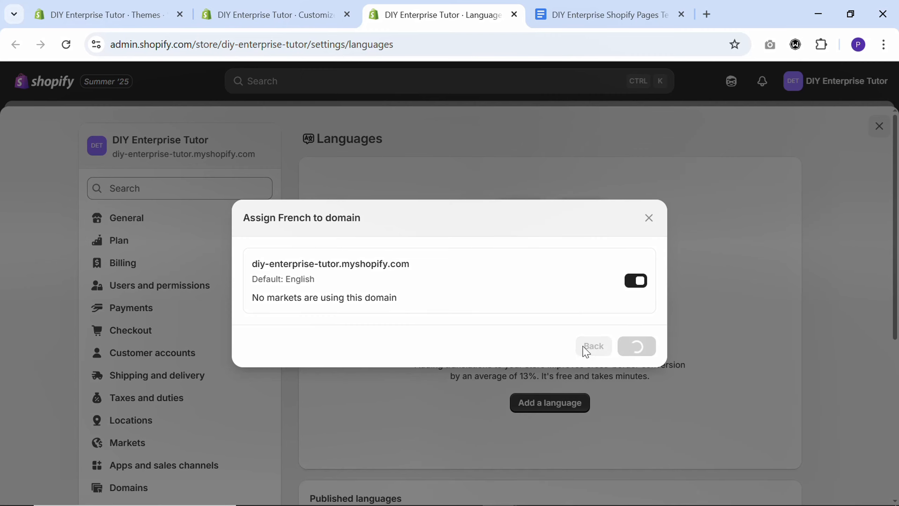
- Add Hindi as another store language and assign it to the diy-enterprise-tutor.myshopify.com domain
scroll(474, 339, "down", 2)
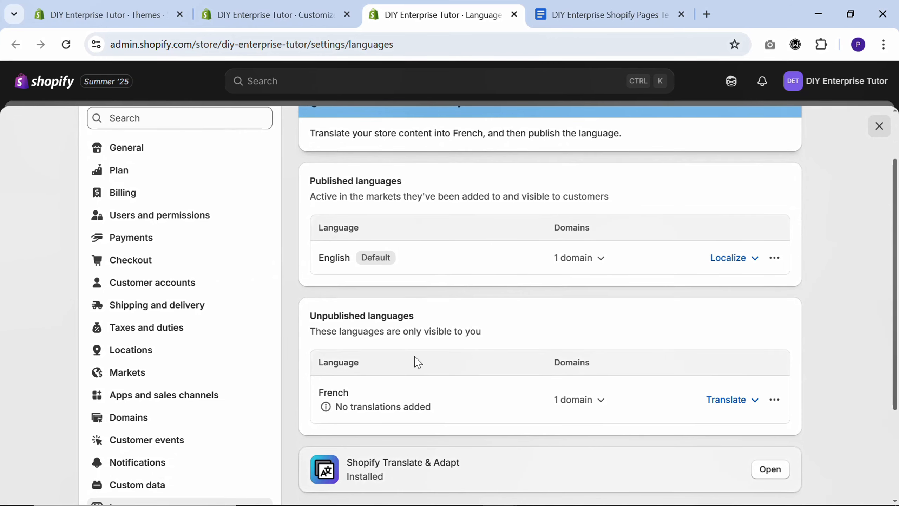
scroll(452, 357, "up", 2)
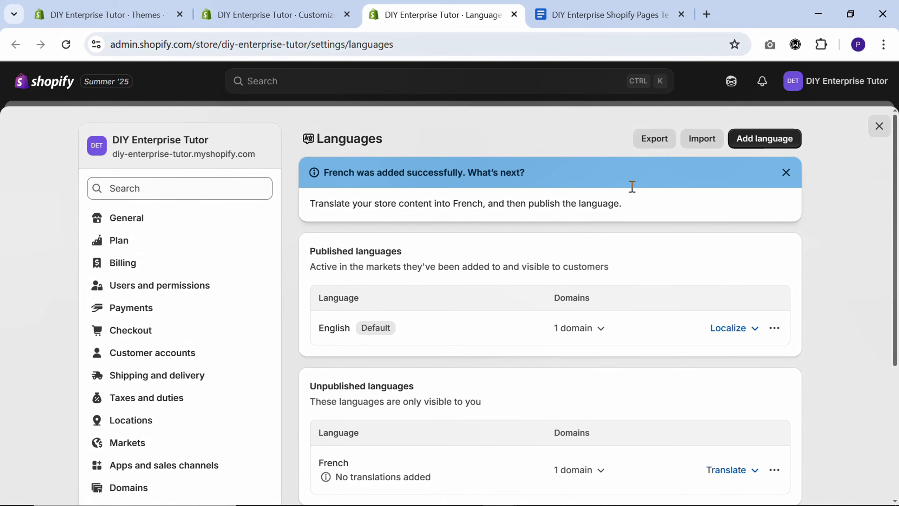
left_click(764, 140)
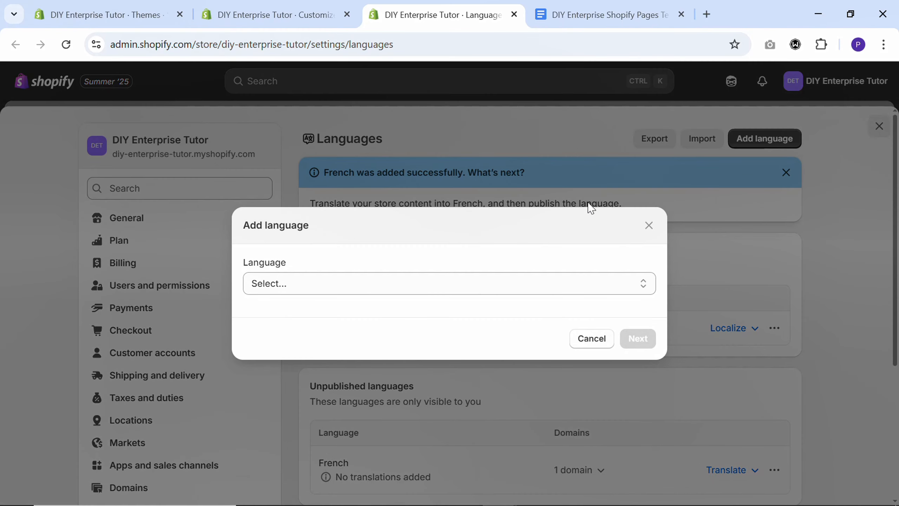
left_click(467, 282)
type("hindi")
key("Return")
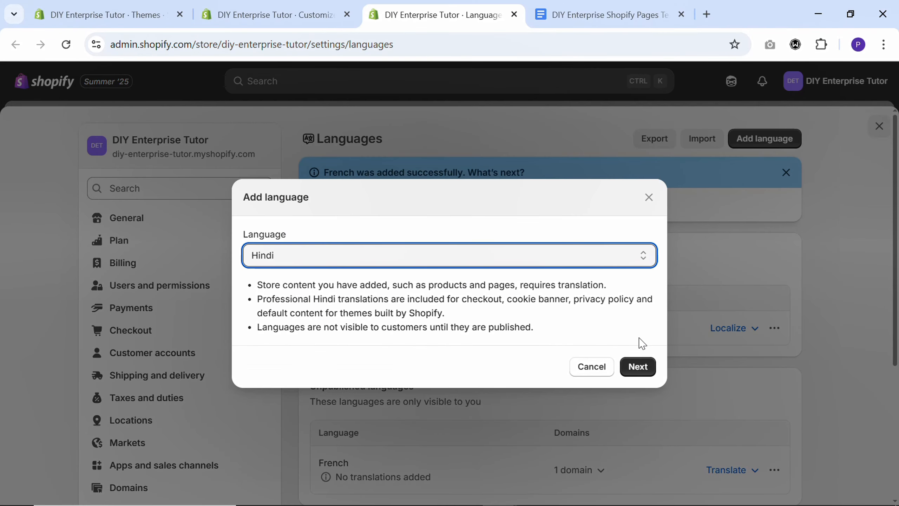
left_click(638, 366)
left_click(634, 281)
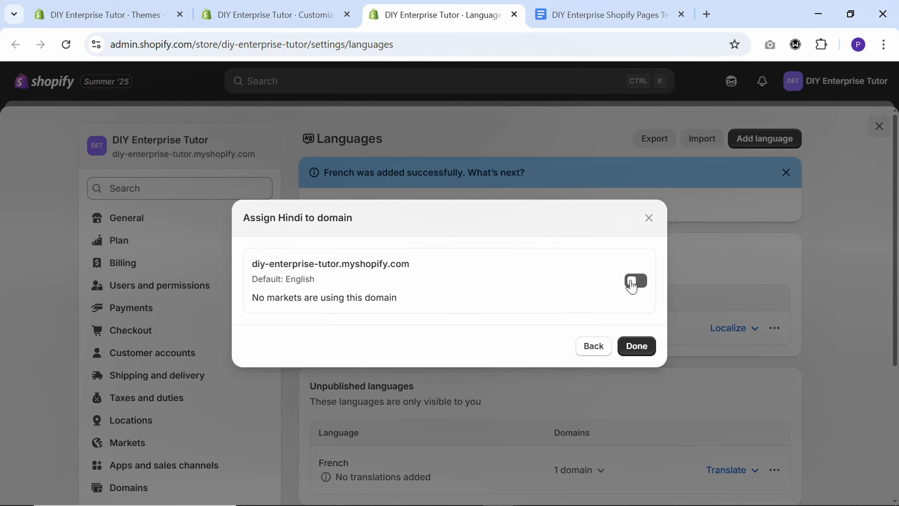
left_click(635, 344)
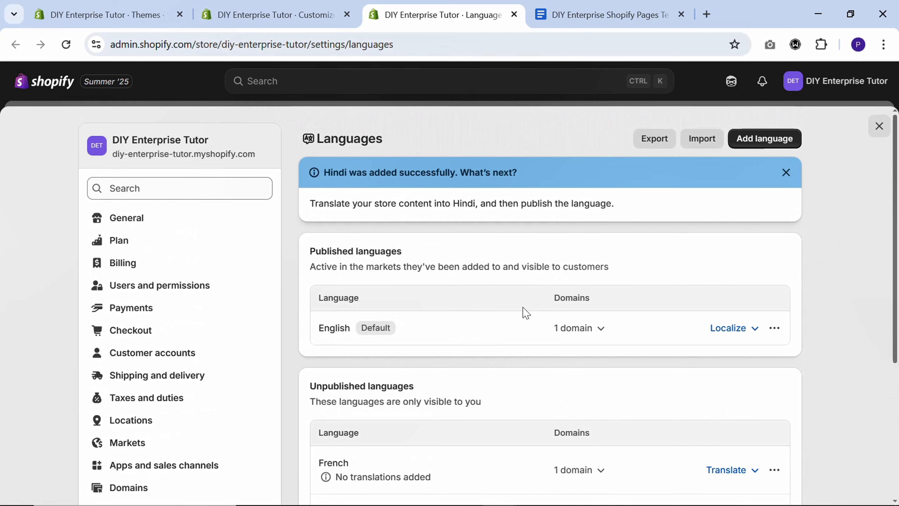
- Open the Shopify Translate & Adapt app and examine the content available for Hindi localization, including the Collections translation page
scroll(527, 312, "down", 2)
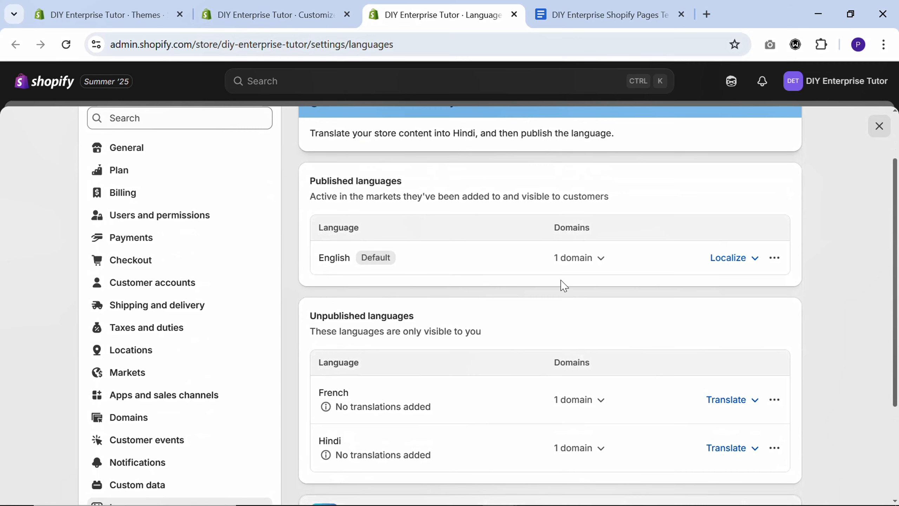
scroll(601, 284, "down", 4)
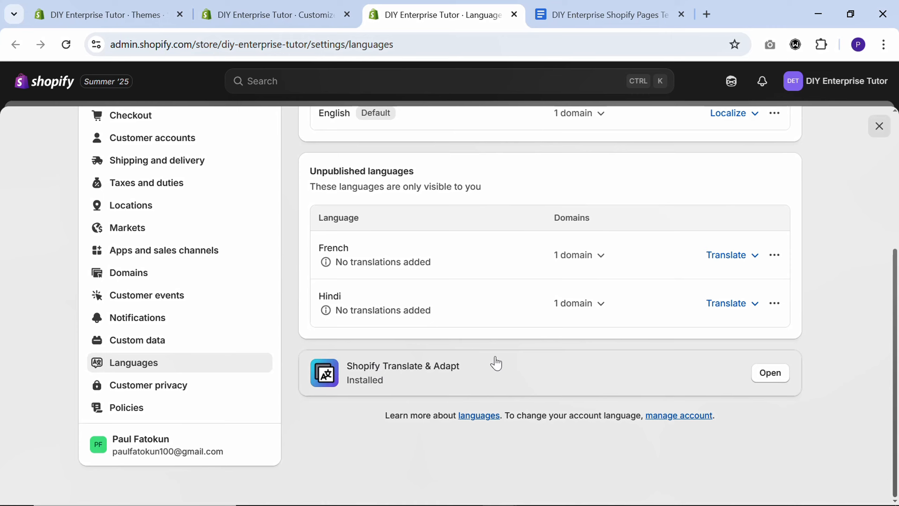
left_click(770, 373)
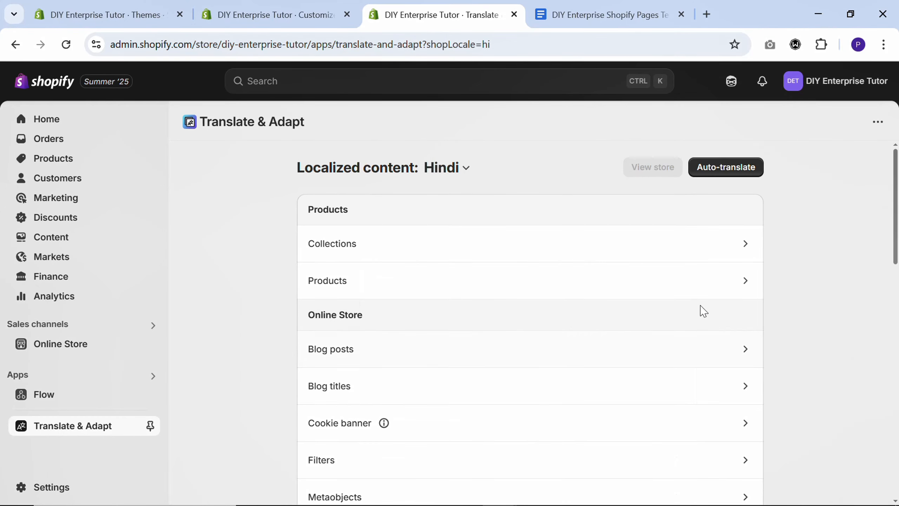
scroll(665, 311, "down", 10)
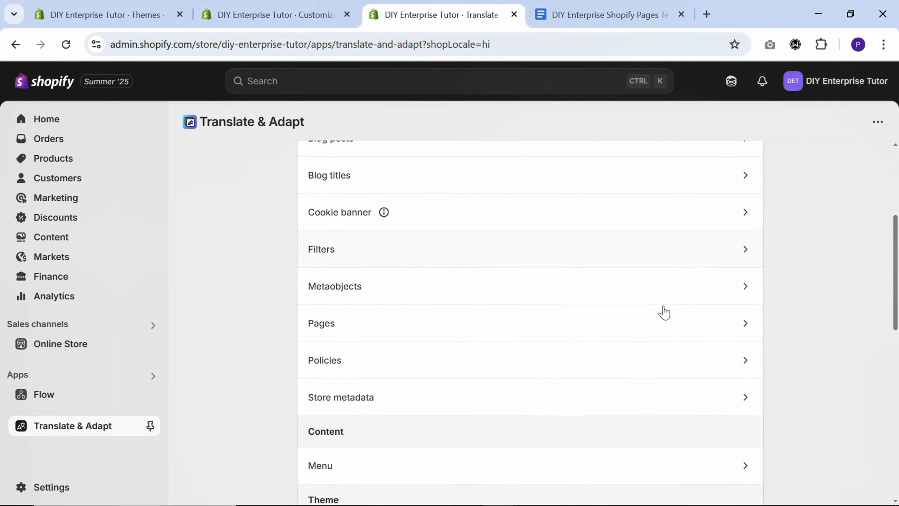
scroll(665, 312, "down", 10)
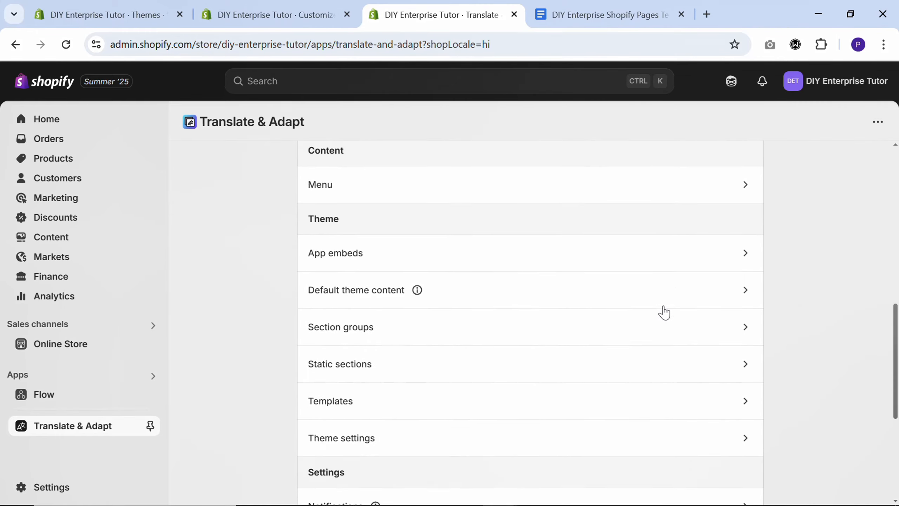
scroll(666, 314, "up", 15)
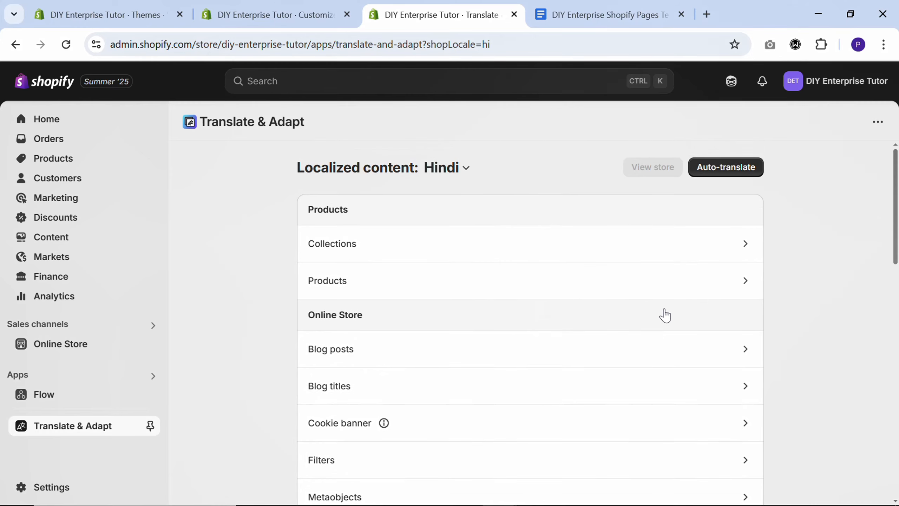
left_click(689, 253)
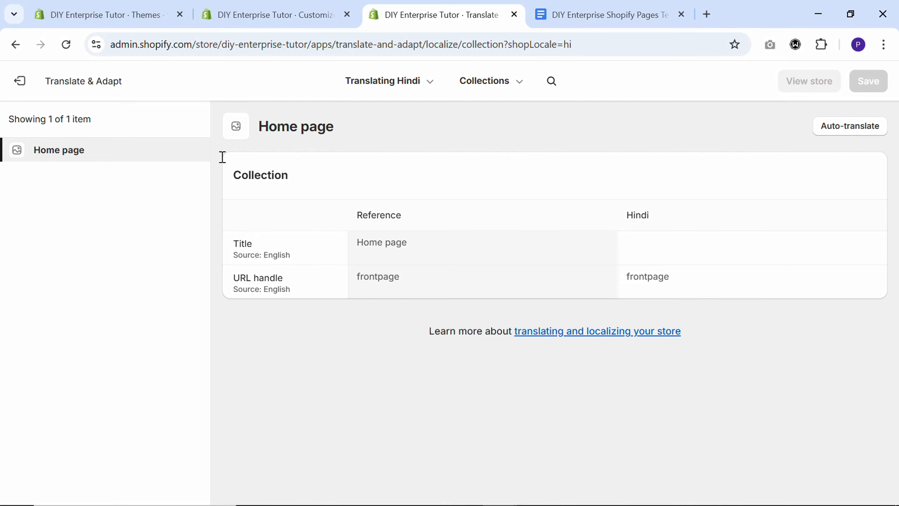
left_click(11, 81)
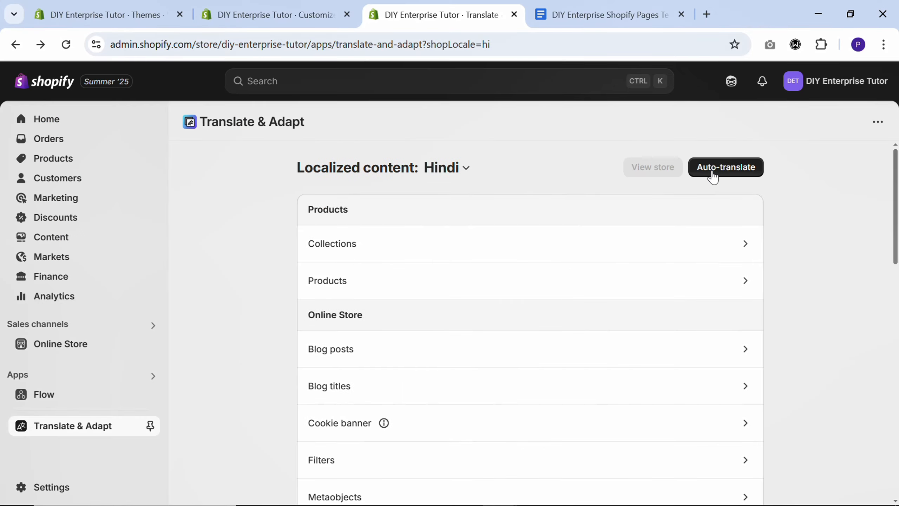
- Auto-translate the store content into Hindi
left_click(713, 173)
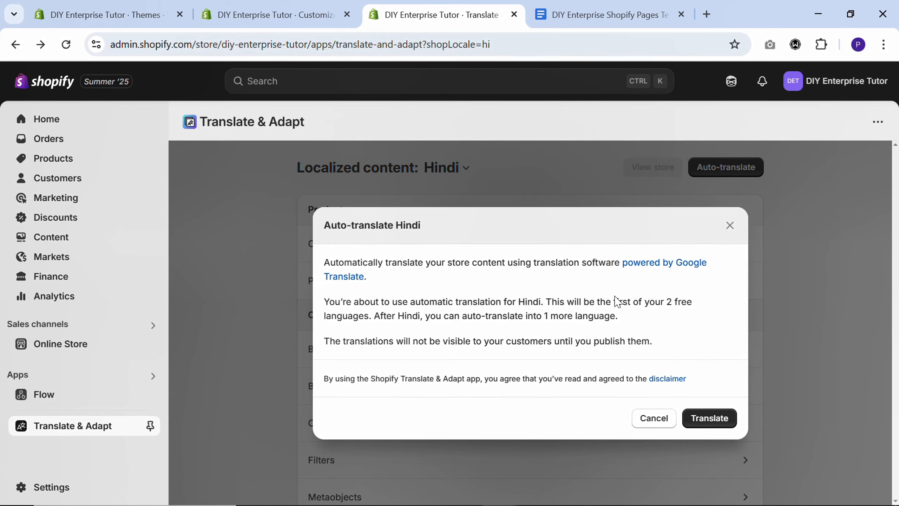
left_click(712, 418)
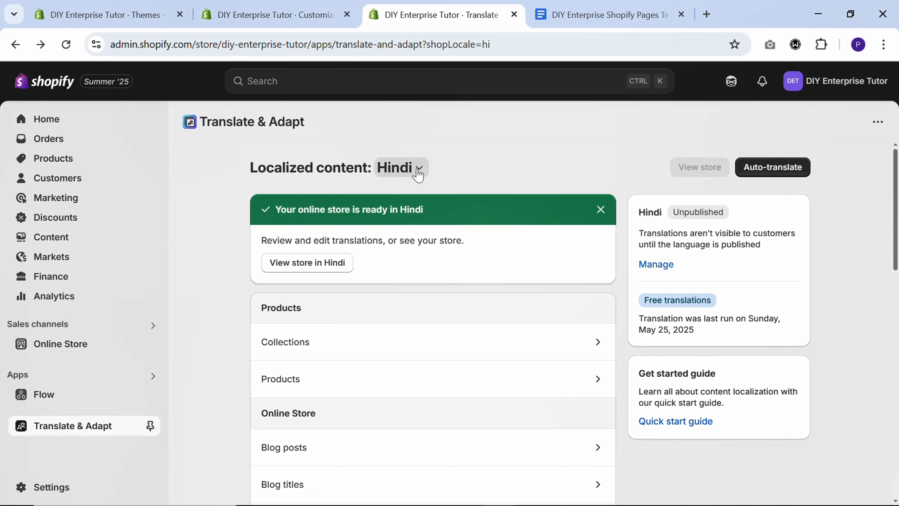
- Switch the localized content to French and open the store's language settings
left_click(418, 168)
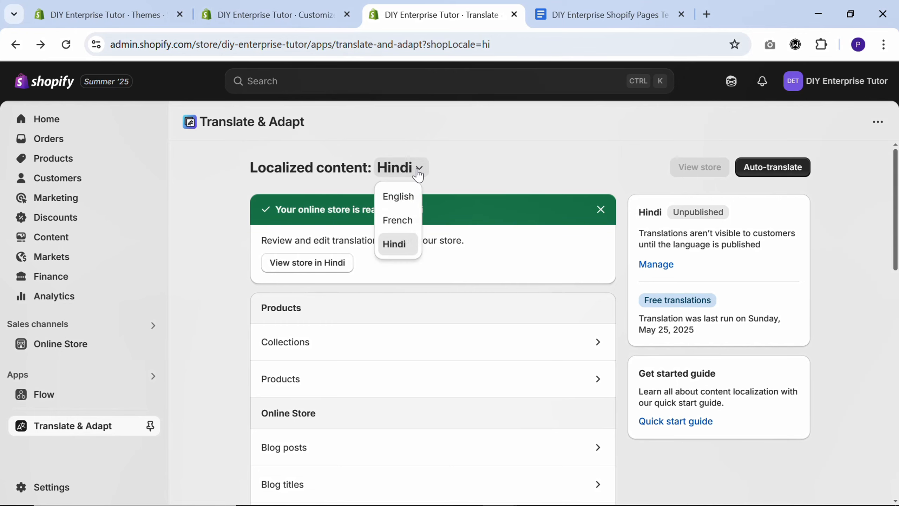
left_click(395, 221)
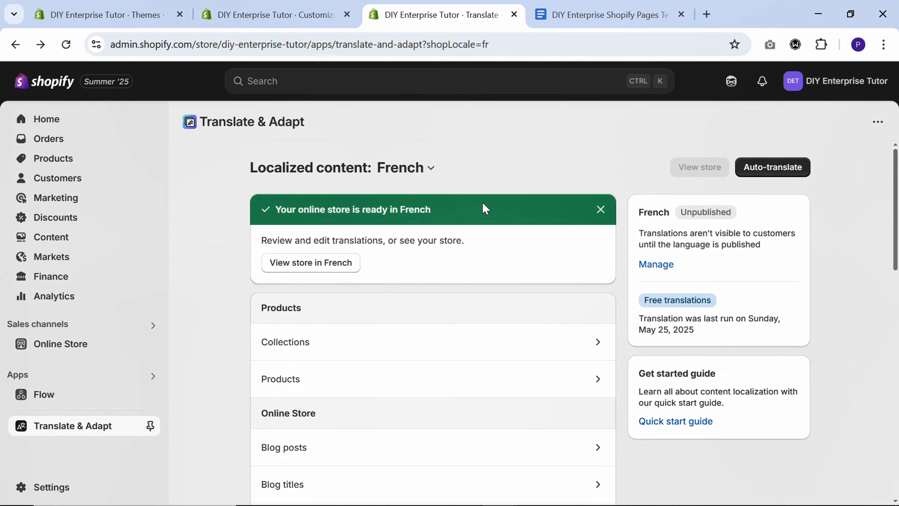
left_click(22, 489)
scroll(162, 392, "down", 5)
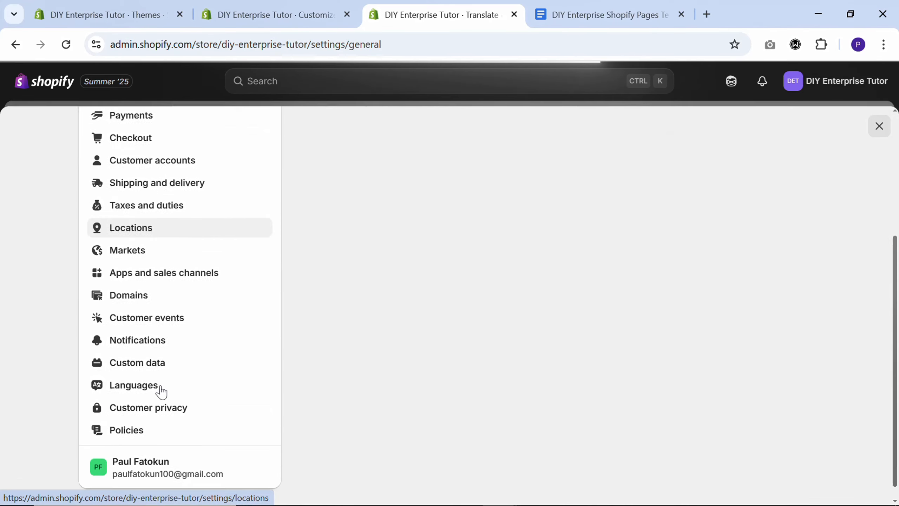
left_click(128, 415)
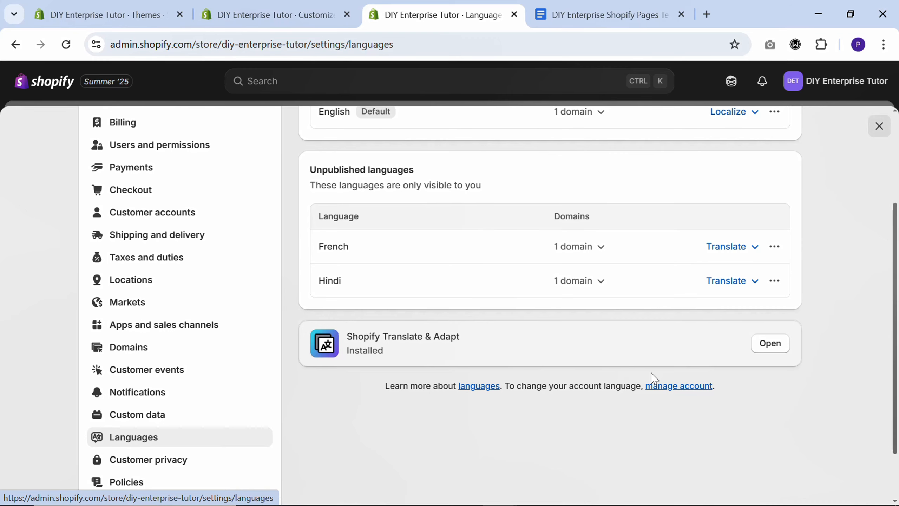
- Publish the unpublished Hindi and French languages
left_click(775, 281)
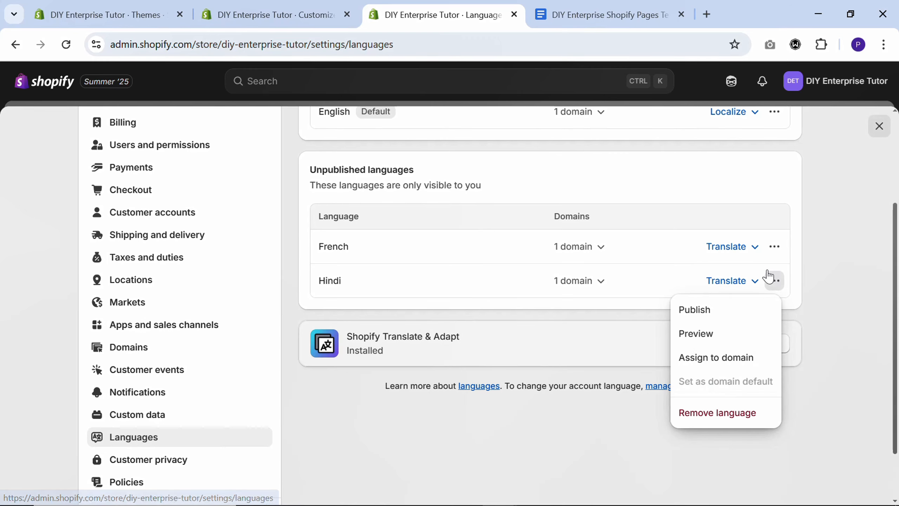
left_click(719, 317)
scroll(619, 334, "up", 2)
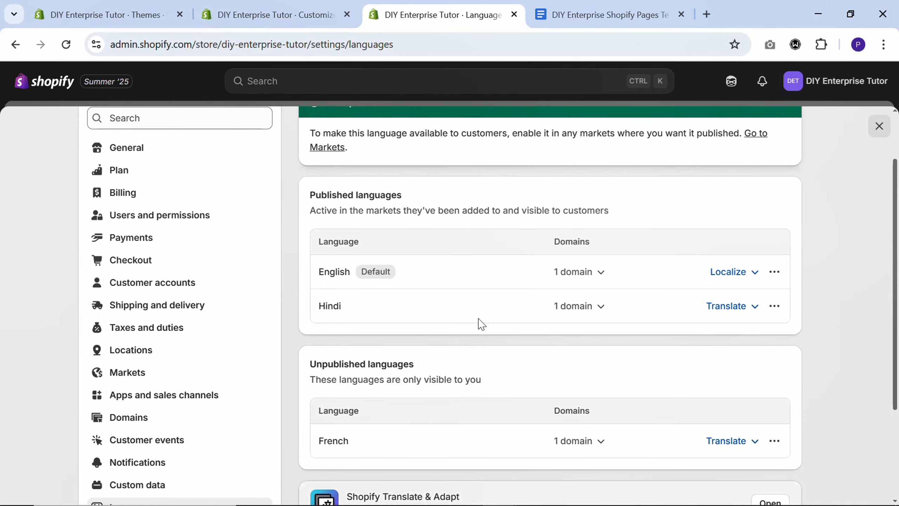
scroll(690, 321, "down", 4)
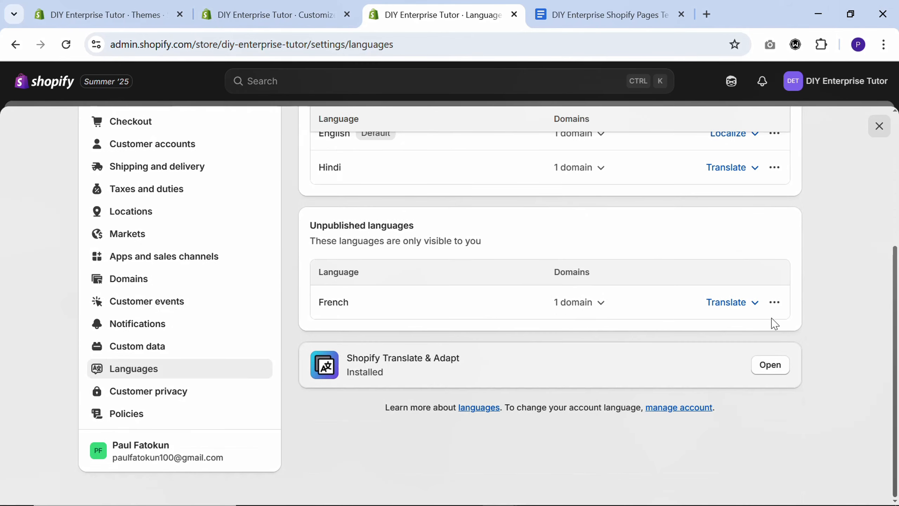
left_click(775, 302)
left_click(695, 331)
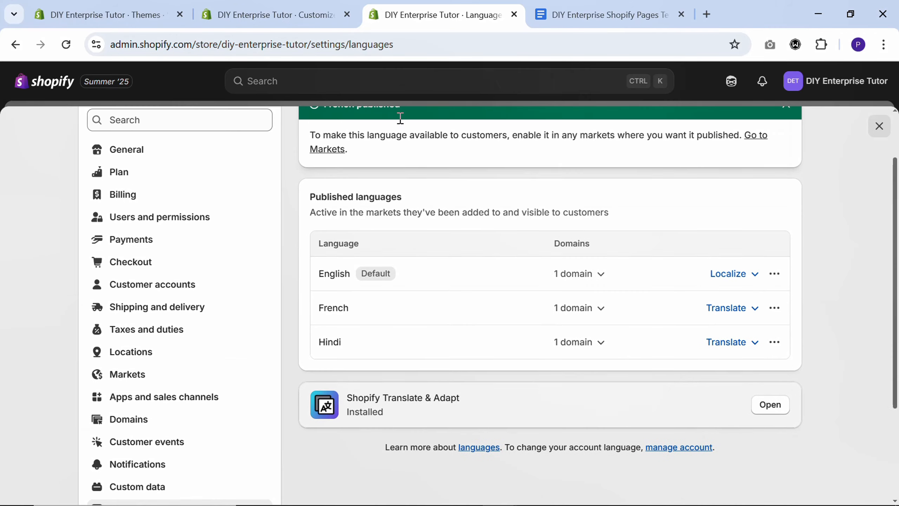
- Return to the theme editor, choose English in the announcement bar's language selector and save the theme changes
left_click(299, 14)
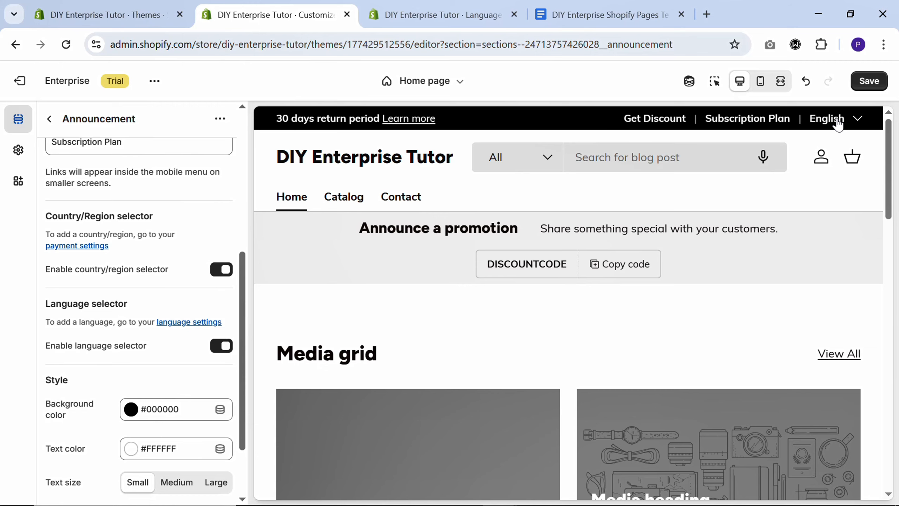
left_click(839, 124)
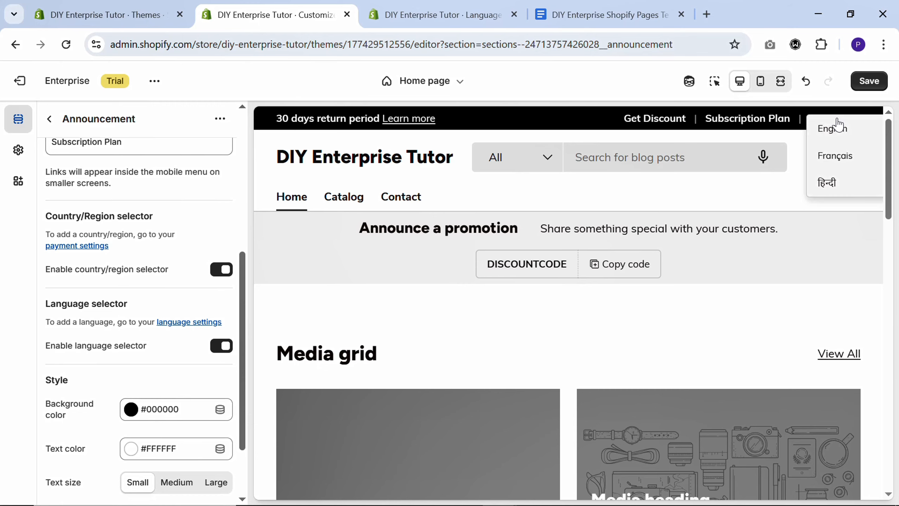
left_click(829, 126)
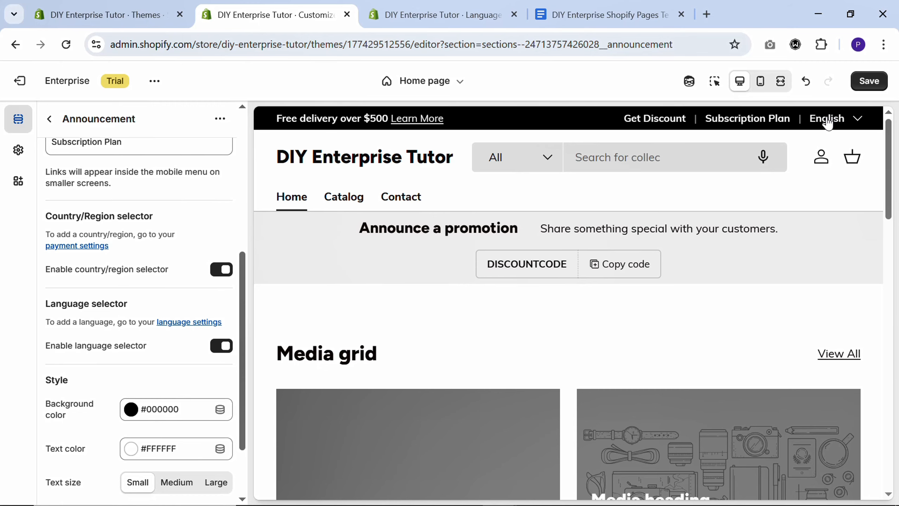
left_click(871, 85)
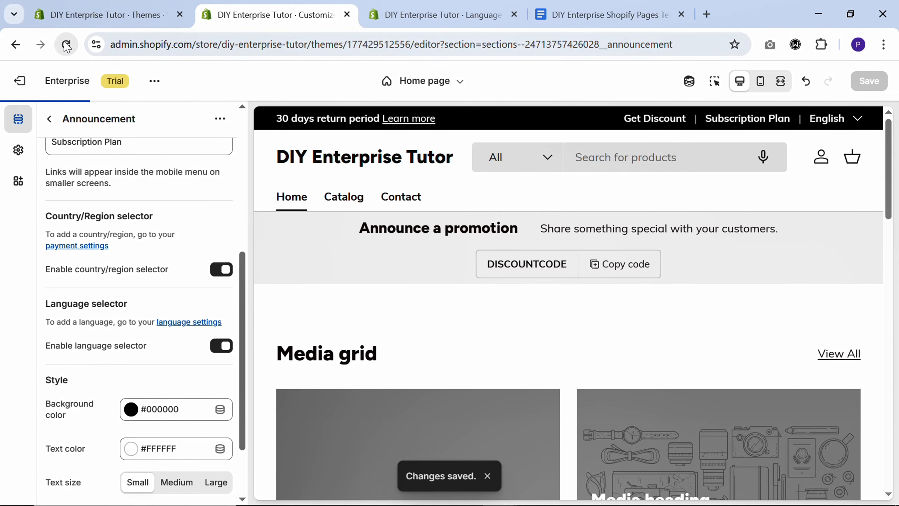
- Examine the Announcement section's background and text color settings and return to the Home page section list
scroll(143, 248, "up", 4)
scroll(144, 248, "down", 5)
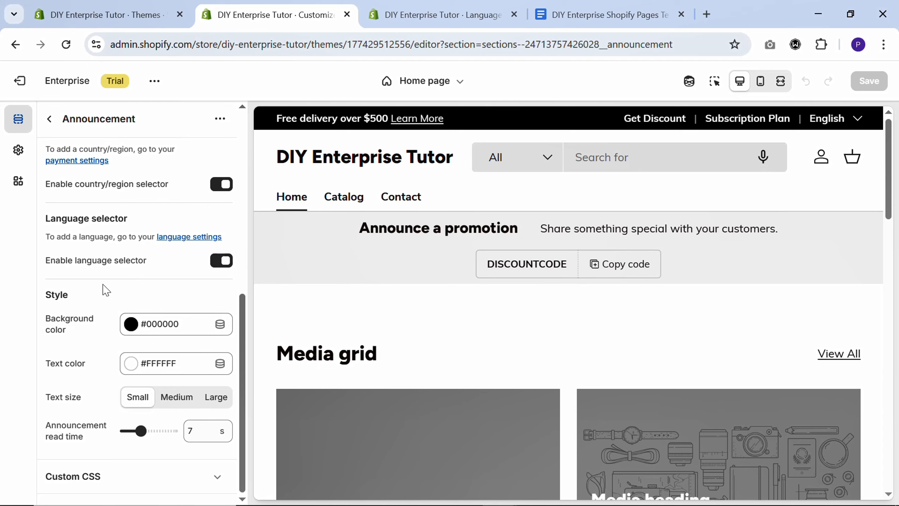
left_click(158, 329)
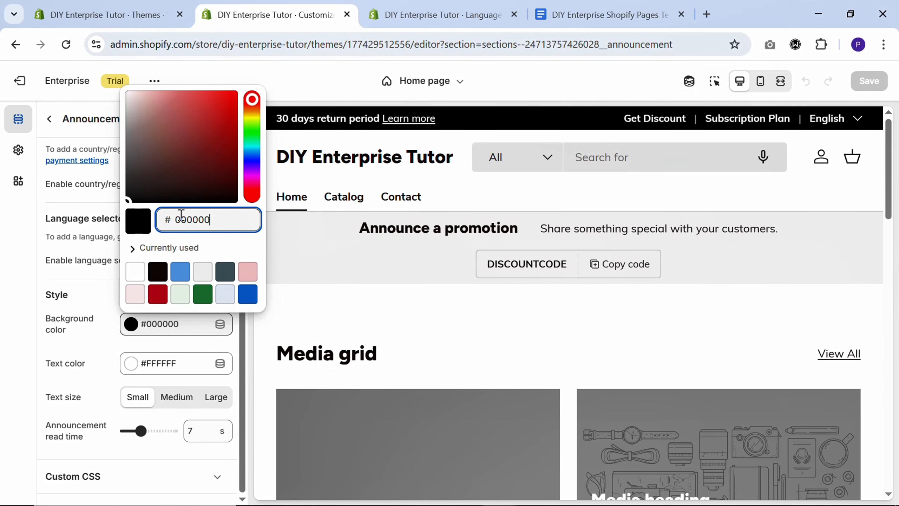
left_click(107, 300)
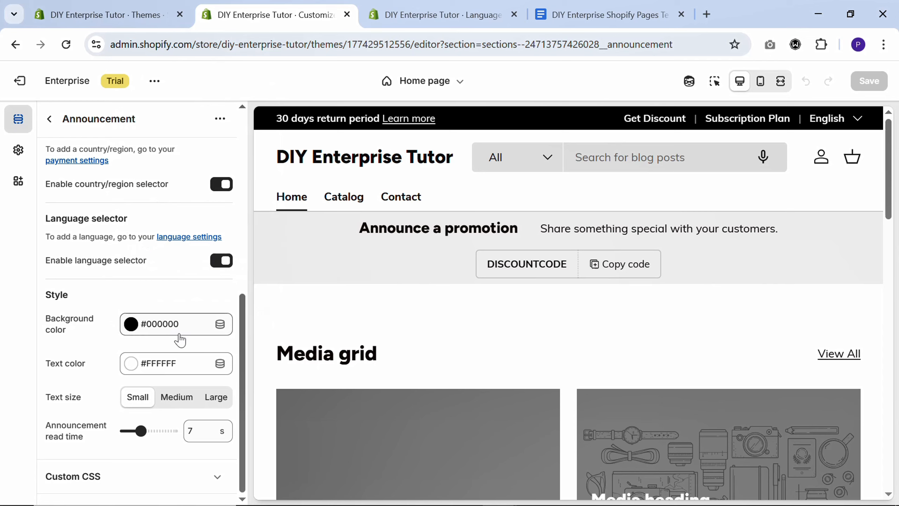
left_click(180, 364)
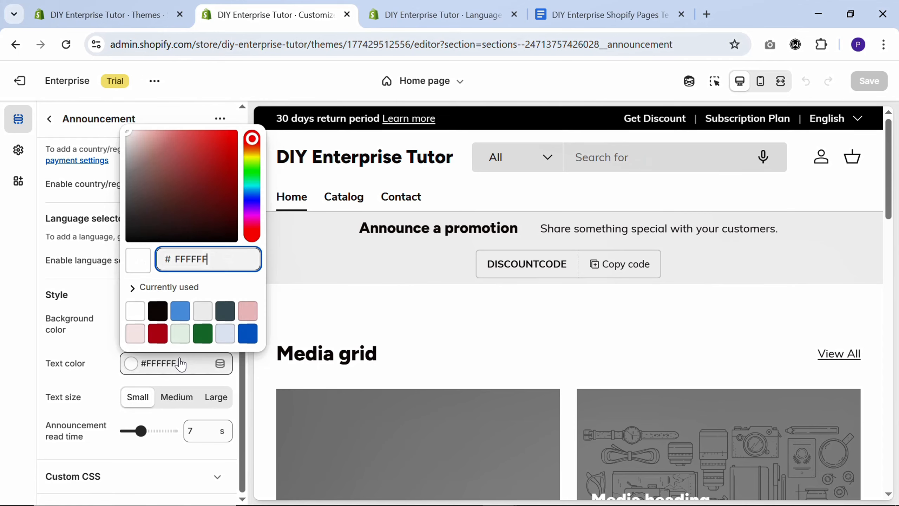
left_click(94, 312)
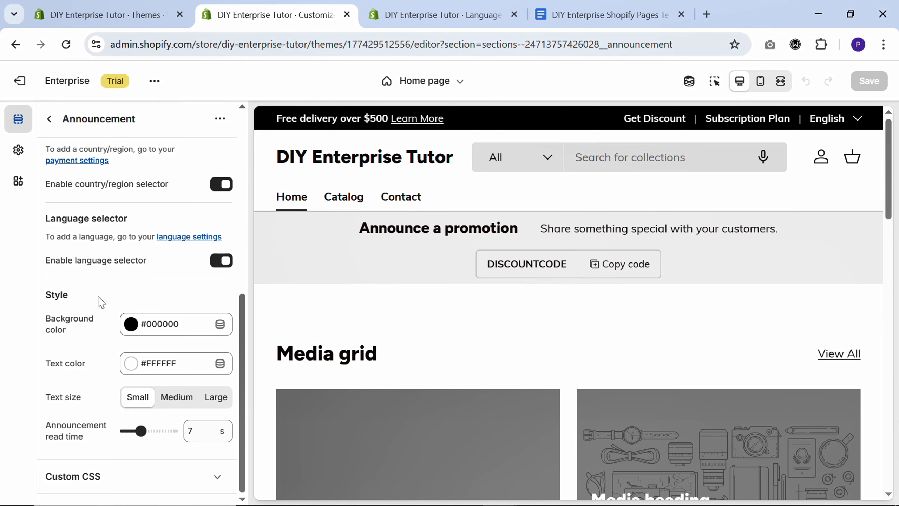
left_click(50, 119)
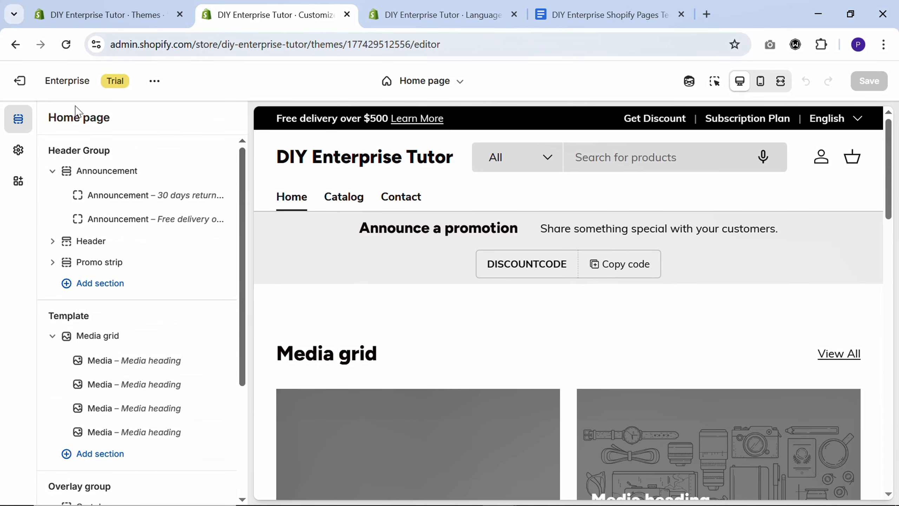